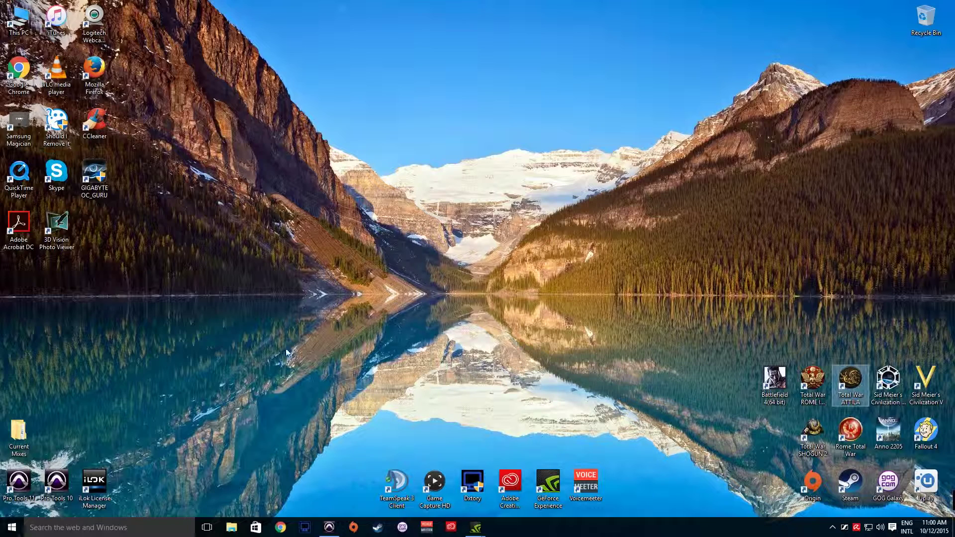
Step: Deselect the desktop icons and launch File Explorer from the taskbar
{"action": "left_click", "coordinate": [380, 281]}
{"action": "left_click_drag", "start_coordinate": [236, 160], "coordinate": [648, 380]}
{"action": "left_click_drag", "start_coordinate": [674, 413], "coordinate": [746, 453]}
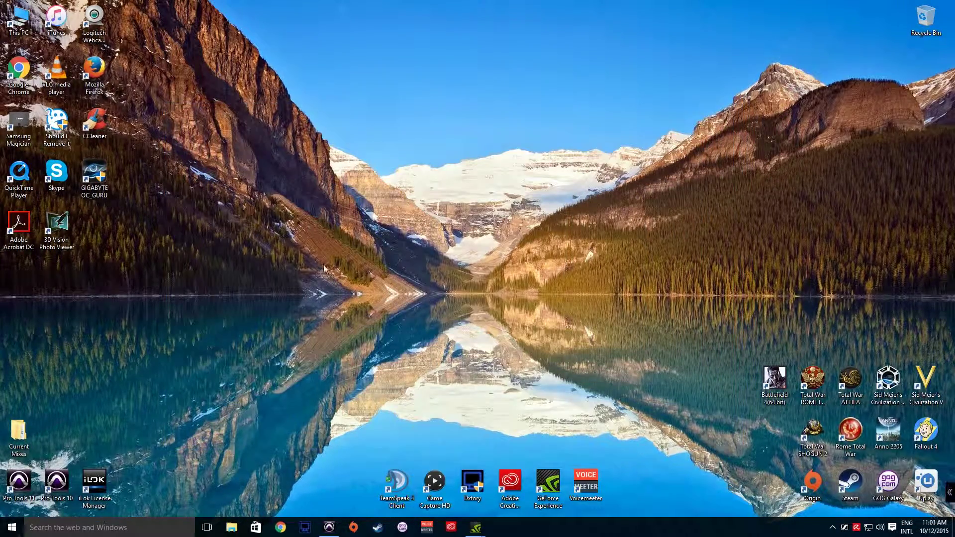
{"action": "left_click", "coordinate": [231, 528]}
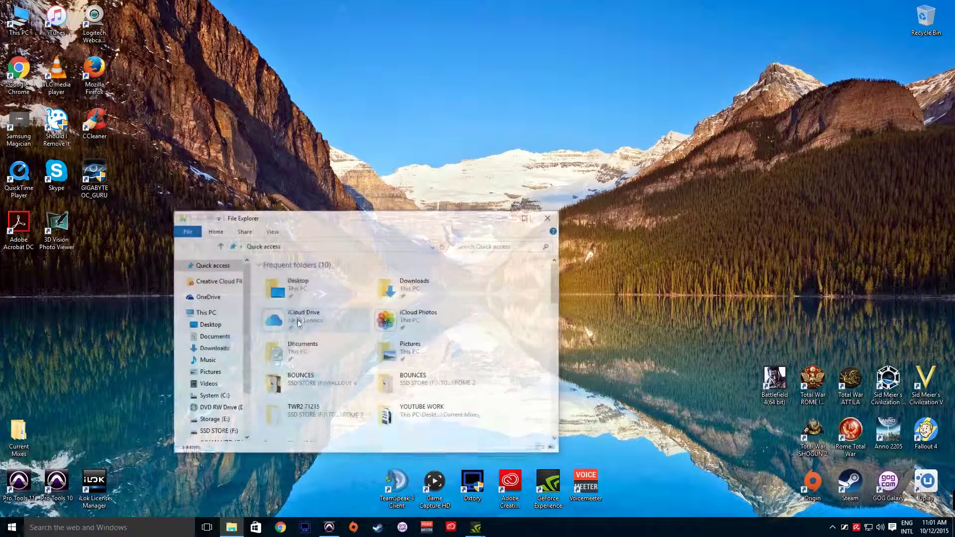
Step: Go to System (C:) > Users > the user folder and turn on Hidden items to reveal AppData
{"action": "left_click", "coordinate": [212, 364]}
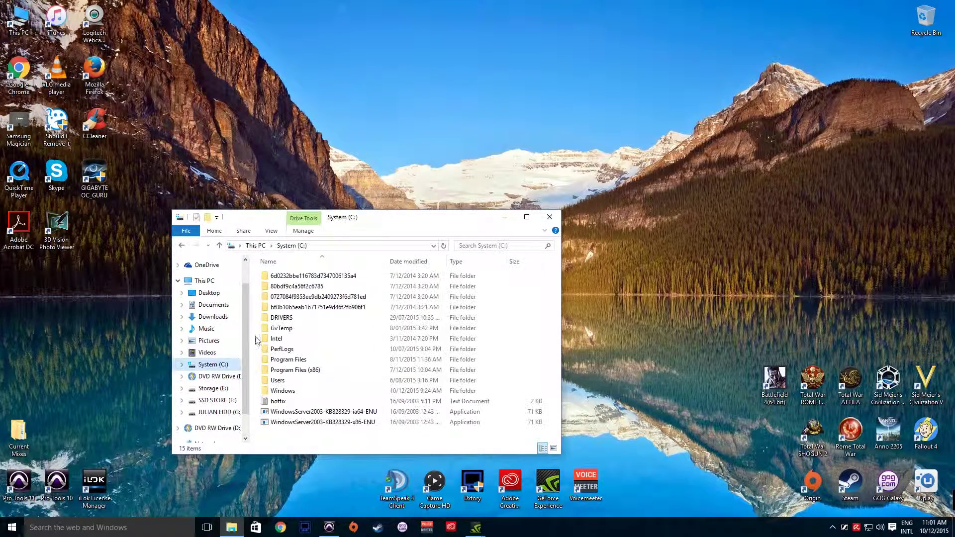
{"action": "double_click", "coordinate": [282, 380]}
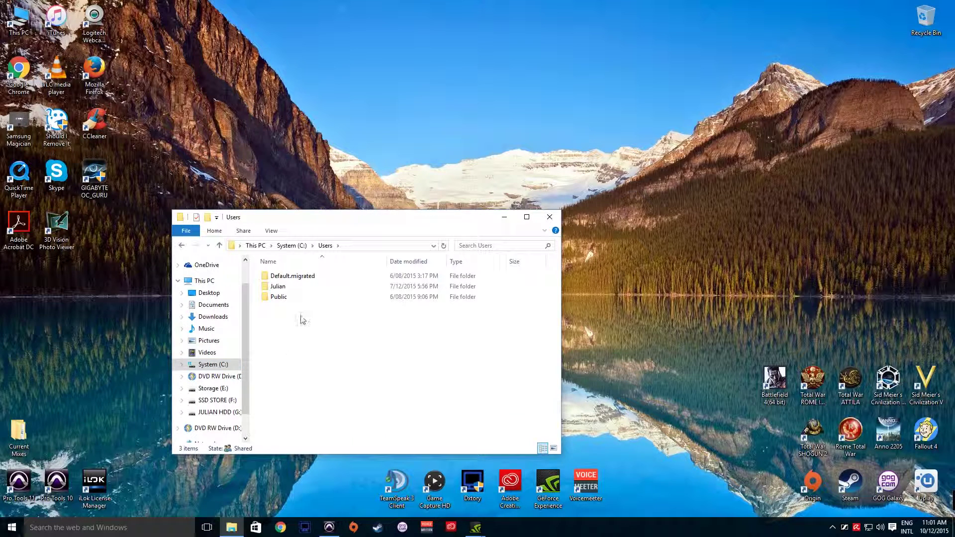
{"action": "double_click", "coordinate": [279, 287]}
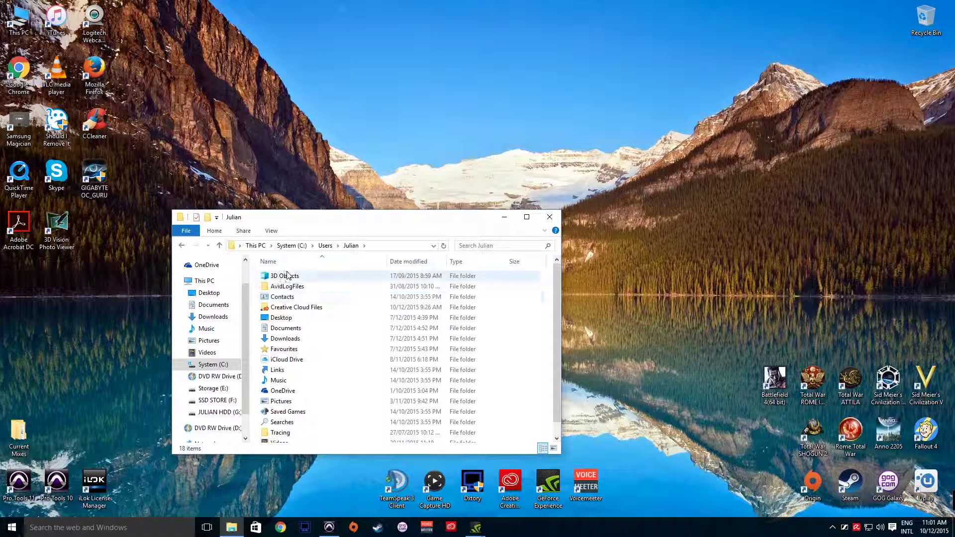
{"action": "scroll", "coordinate": [297, 429], "scroll_direction": "down", "scroll_amount": 1}
{"action": "scroll", "coordinate": [297, 428], "scroll_direction": "up", "scroll_amount": 1}
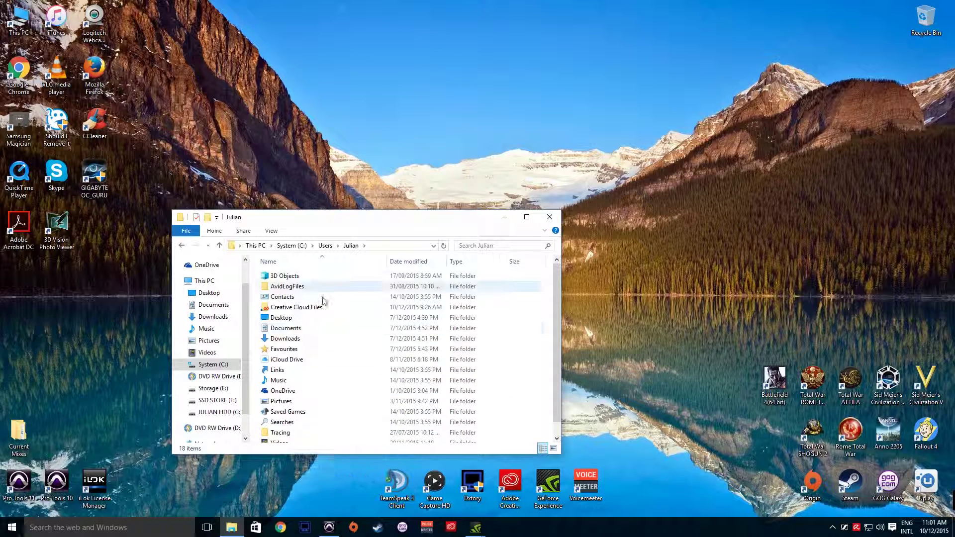
{"action": "left_click", "coordinate": [270, 230]}
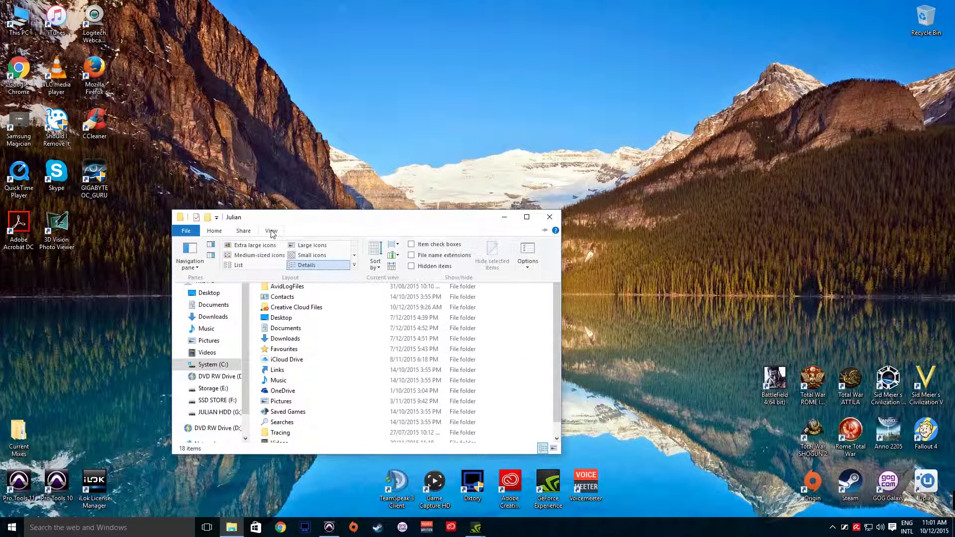
{"action": "left_click", "coordinate": [412, 269]}
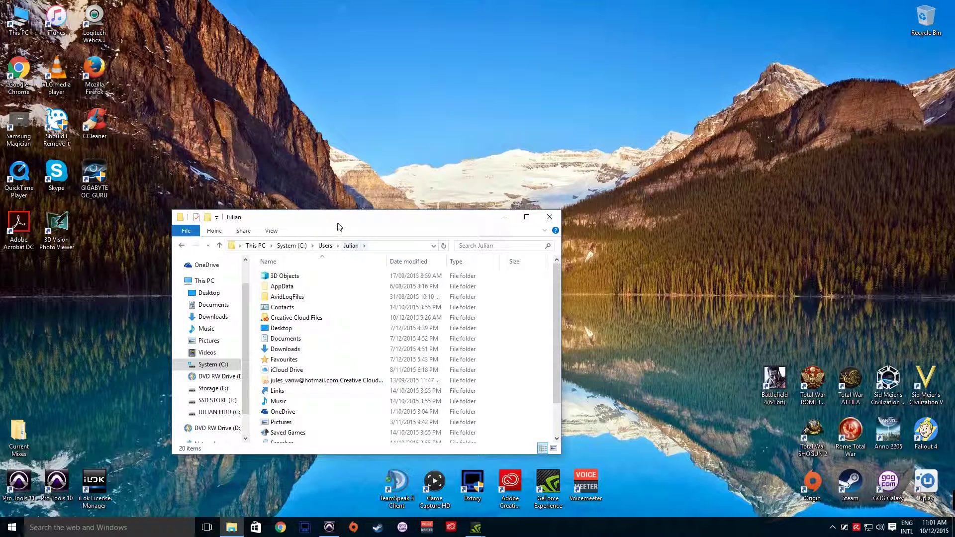
Step: Move the Explorer window and open AppData\Roaming in the user folder
{"action": "left_click_drag", "start_coordinate": [340, 227], "coordinate": [425, 168]}
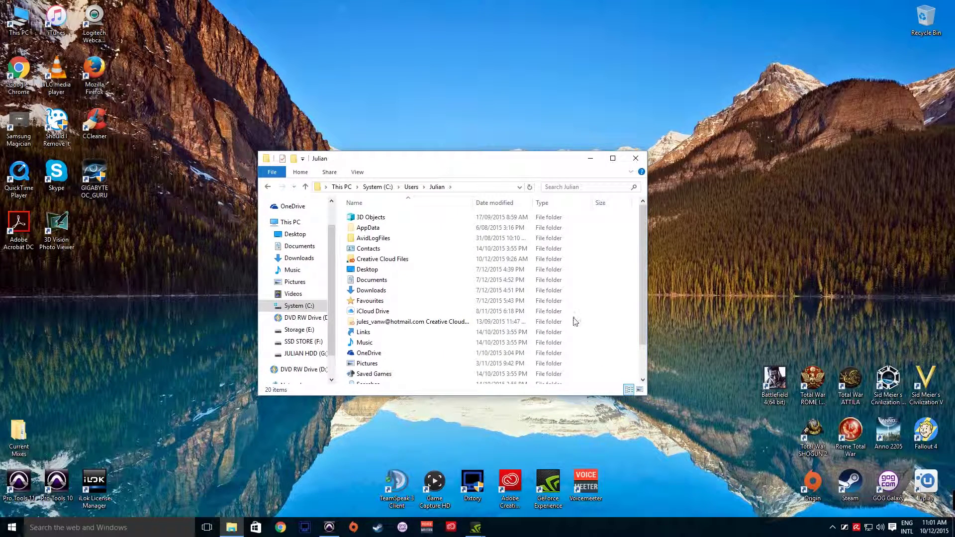
{"action": "double_click", "coordinate": [378, 227]}
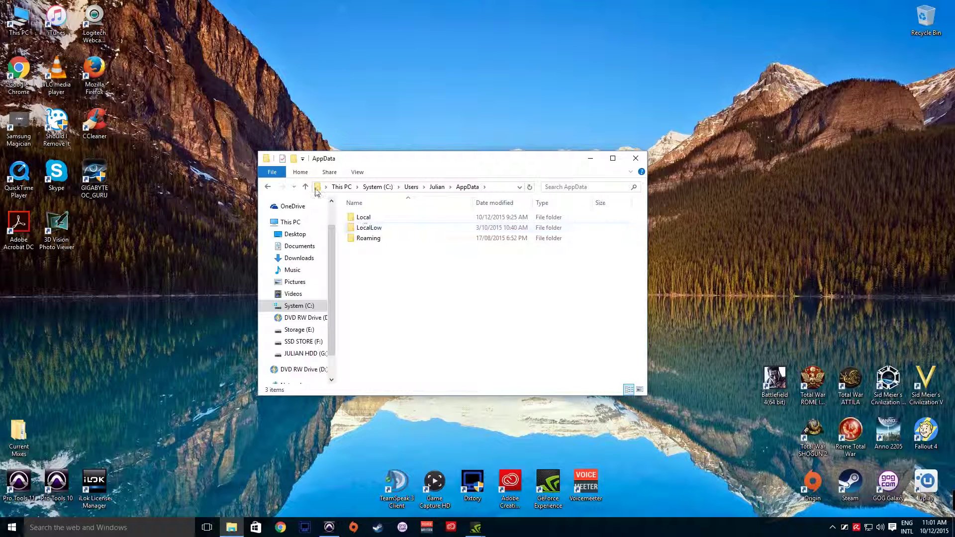
{"action": "left_click", "coordinate": [268, 186]}
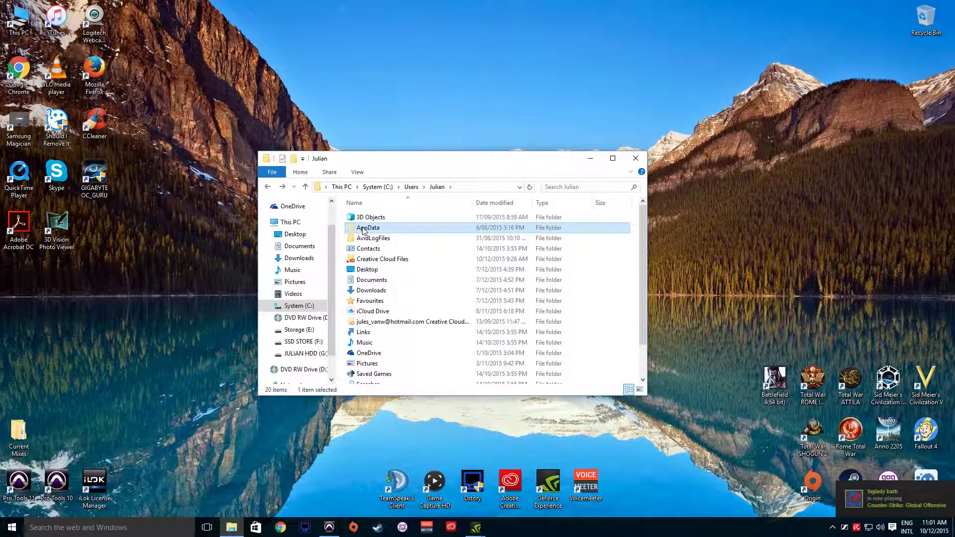
{"action": "double_click", "coordinate": [363, 229]}
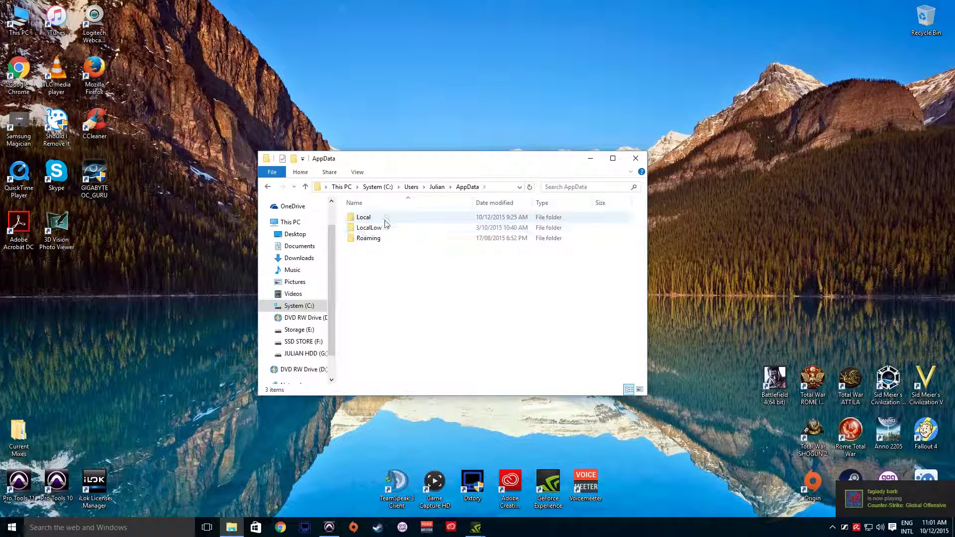
{"action": "double_click", "coordinate": [369, 238]}
{"action": "scroll", "coordinate": [405, 323], "scroll_direction": "down", "scroll_amount": 8}
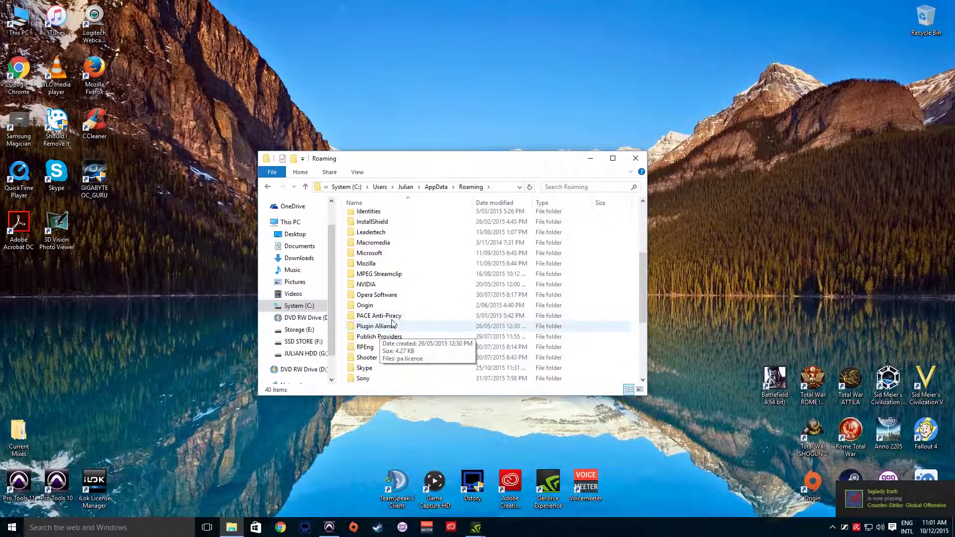
{"action": "scroll", "coordinate": [393, 318], "scroll_direction": "up", "scroll_amount": 4}
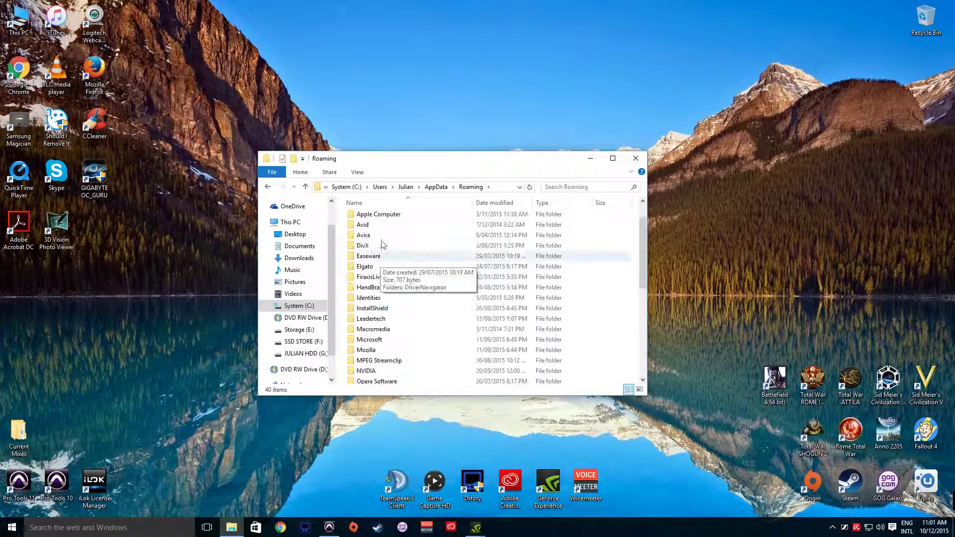
{"action": "scroll", "coordinate": [378, 300], "scroll_direction": "down", "scroll_amount": 4}
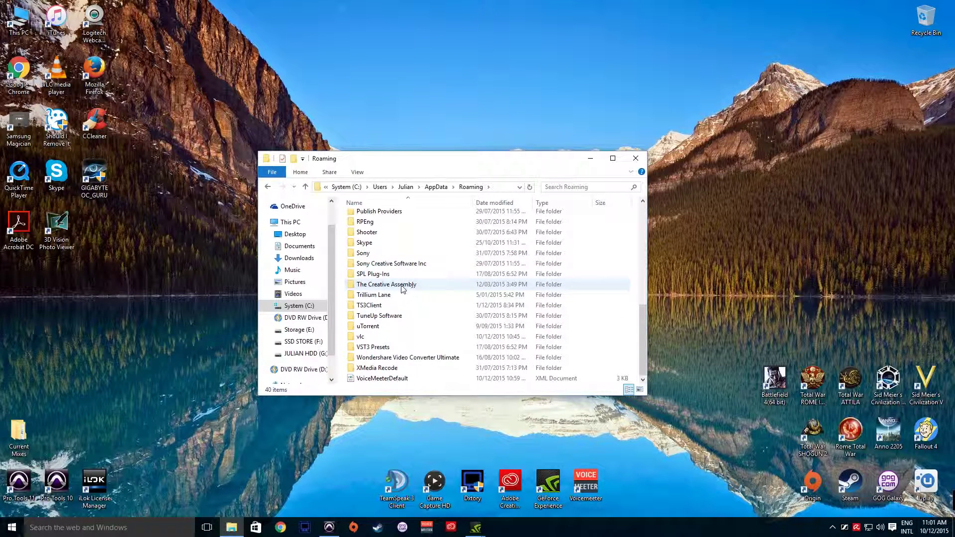
Step: Go through The Creative Assembly > Attila > scripts and open preferences.script in Notepad
{"action": "mouse_move", "coordinate": [364, 287]}
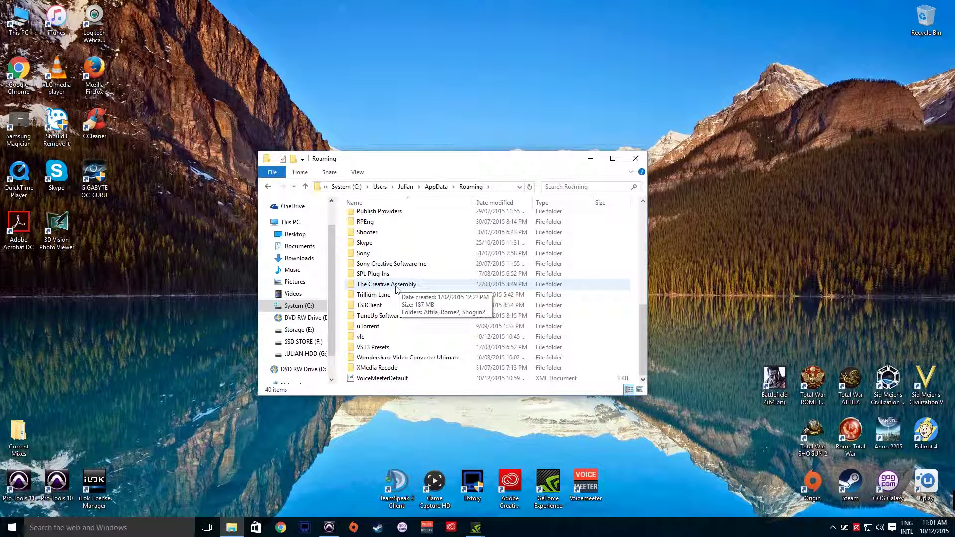
{"action": "double_click", "coordinate": [368, 286]}
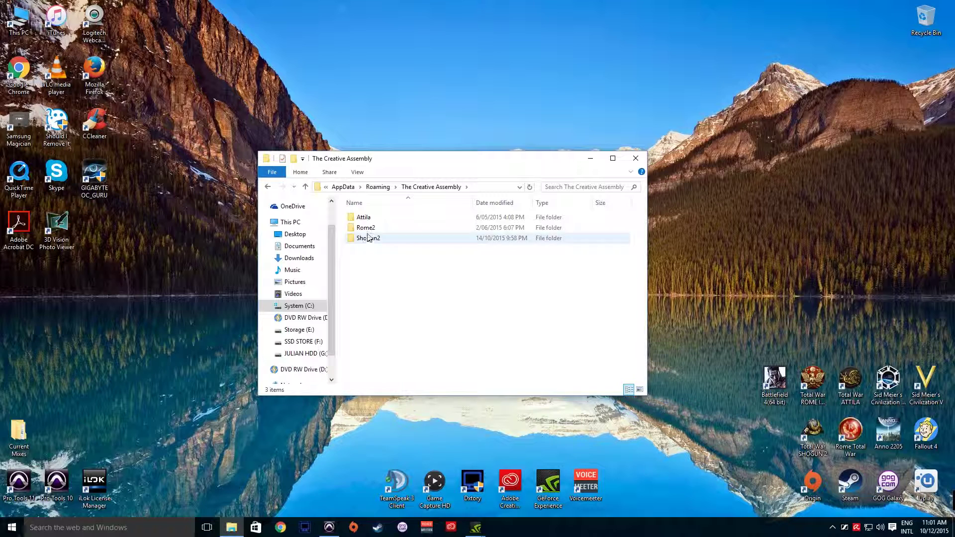
{"action": "left_click_drag", "start_coordinate": [363, 279], "coordinate": [354, 215]}
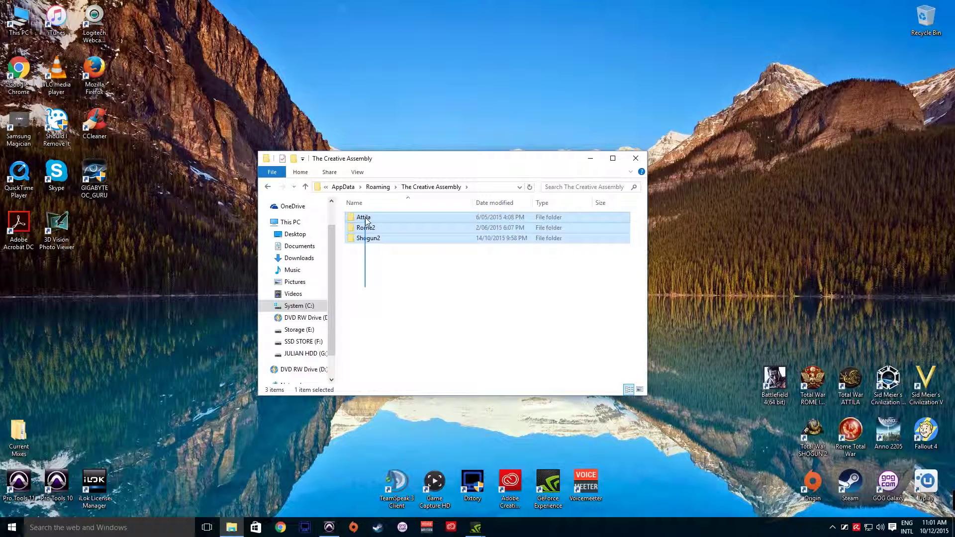
{"action": "left_click", "coordinate": [393, 278]}
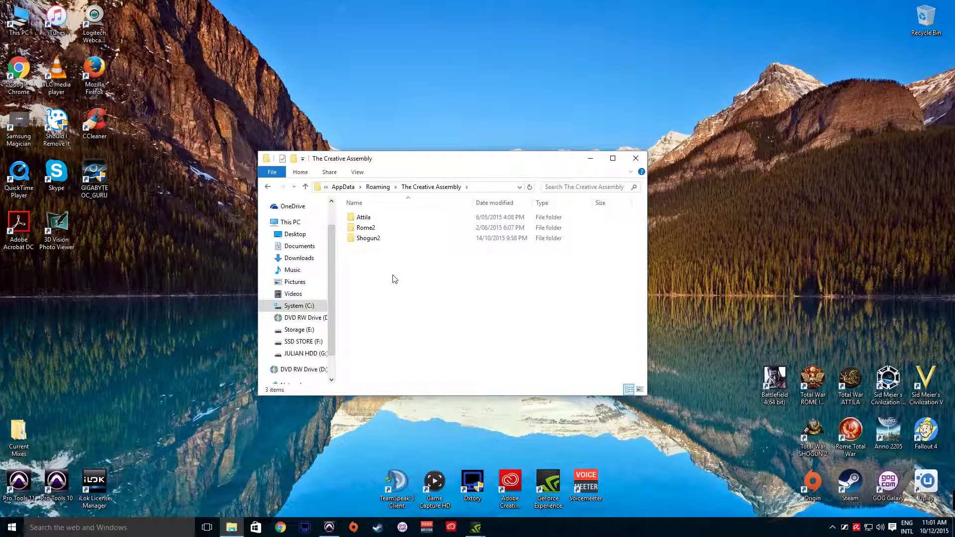
{"action": "double_click", "coordinate": [368, 218]}
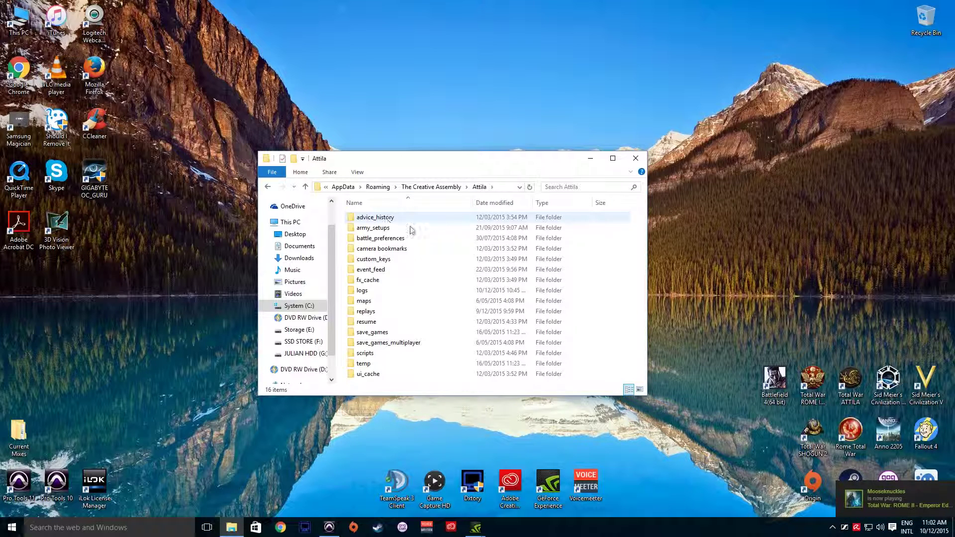
{"action": "double_click", "coordinate": [366, 354]}
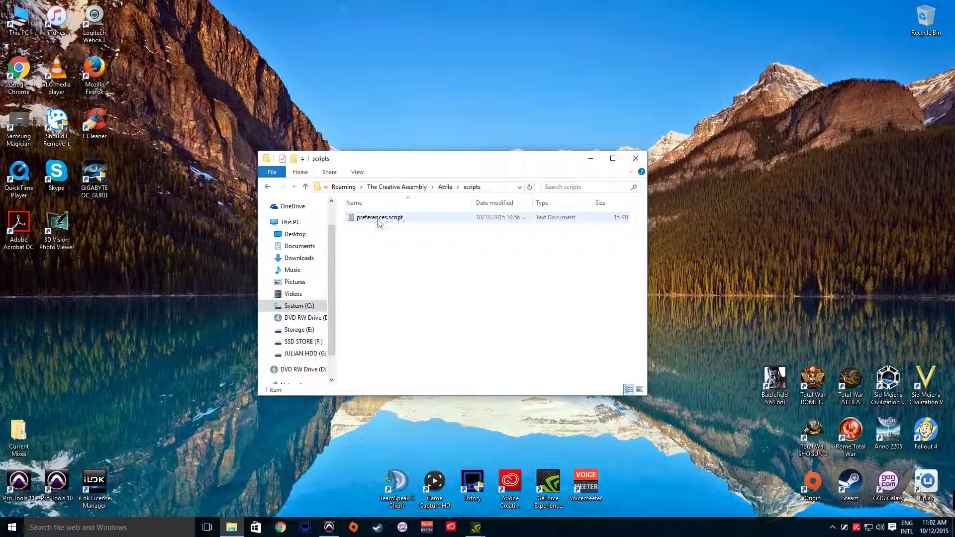
{"action": "double_click", "coordinate": [369, 218]}
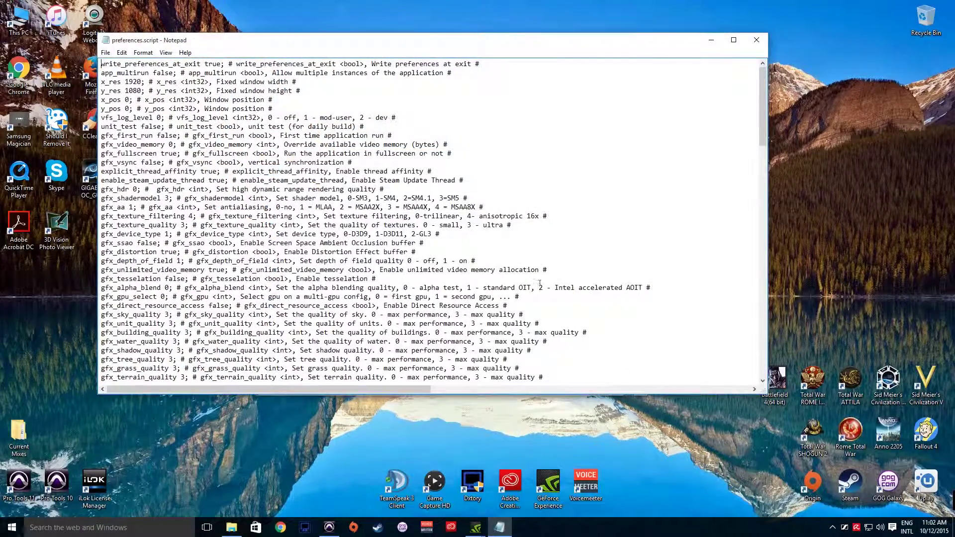
Step: Enlarge and reposition the Notepad window and scroll through the preferences.script settings
{"action": "left_click_drag", "start_coordinate": [766, 392], "coordinate": [829, 487]}
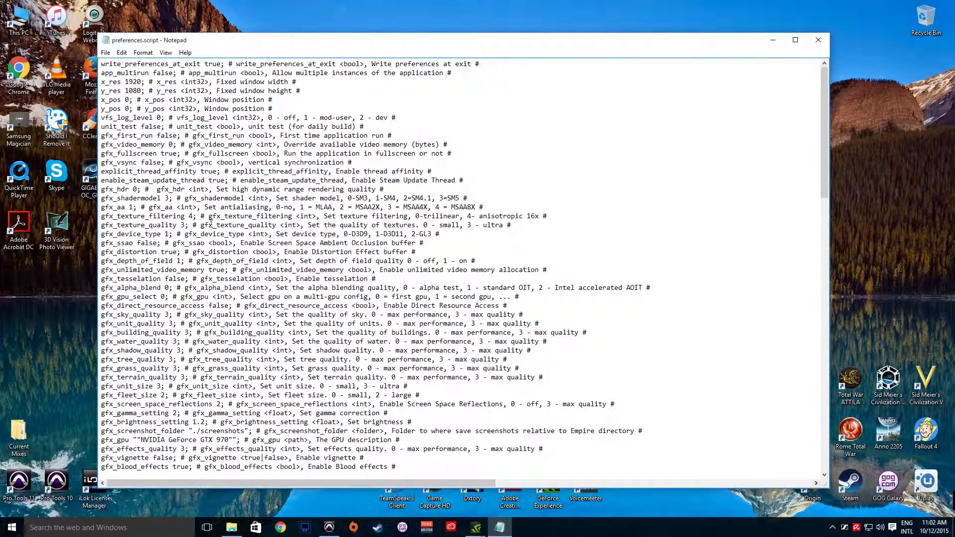
{"action": "scroll", "coordinate": [174, 219], "scroll_direction": "down", "scroll_amount": 15}
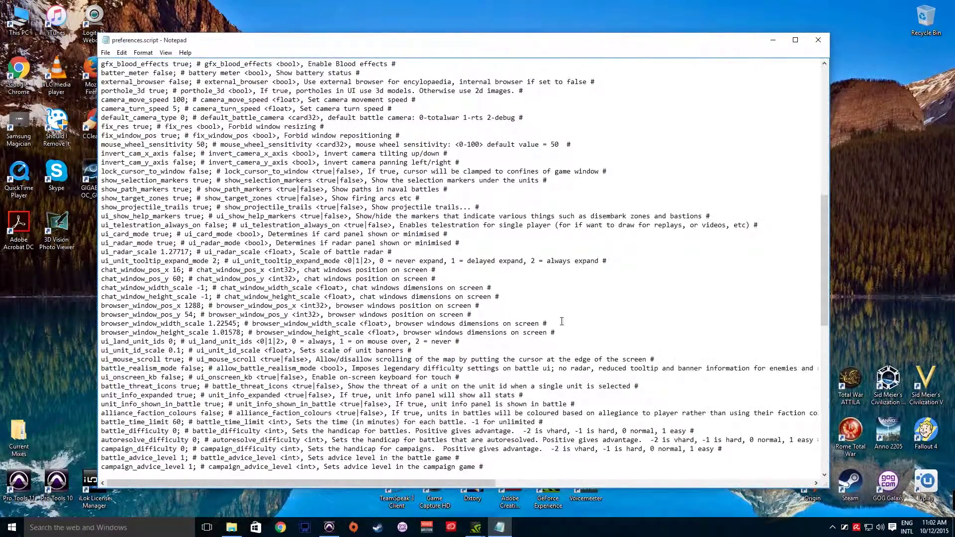
{"action": "left_click_drag", "start_coordinate": [826, 220], "coordinate": [801, 93]}
{"action": "left_click_drag", "start_coordinate": [389, 40], "coordinate": [402, 16]}
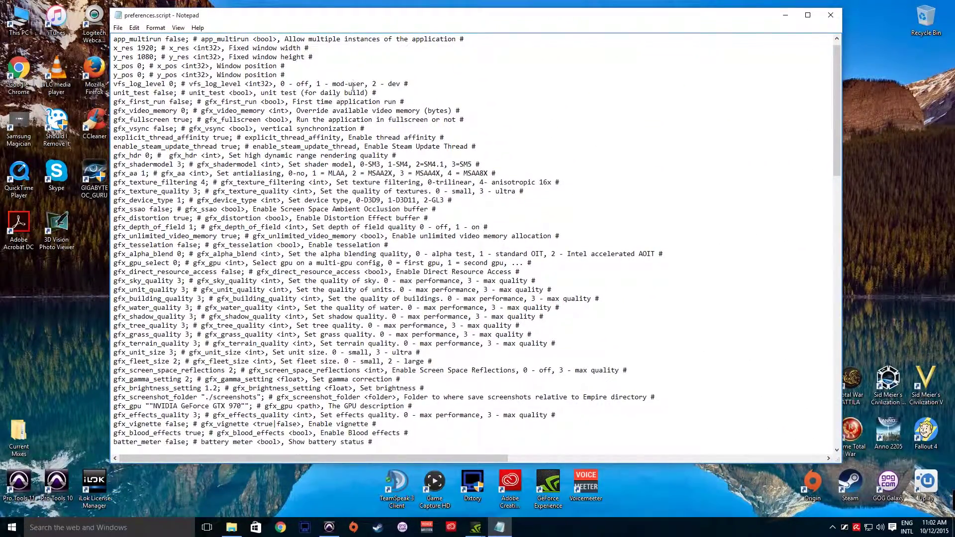
{"action": "left_click_drag", "start_coordinate": [240, 13], "coordinate": [252, 46]}
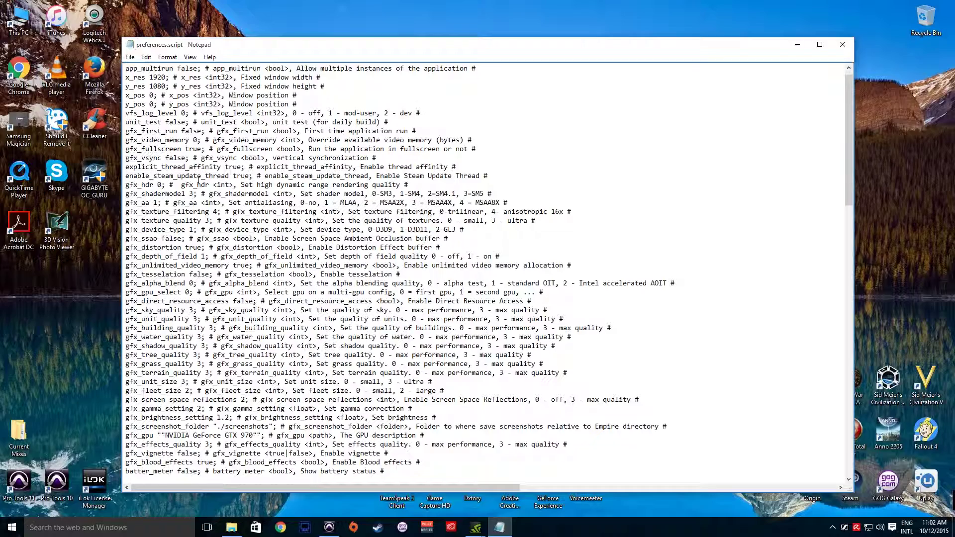
{"action": "scroll", "coordinate": [281, 173], "scroll_direction": "up", "scroll_amount": 1}
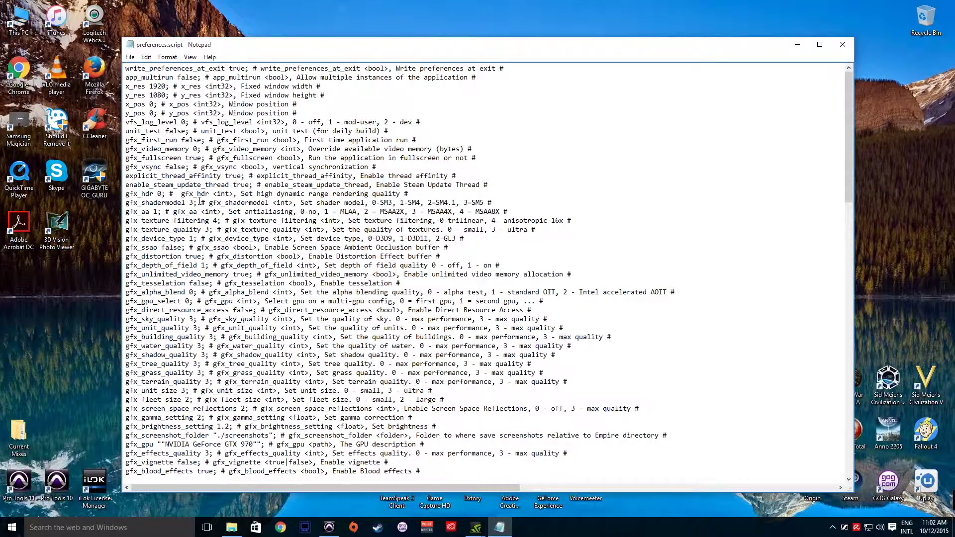
{"action": "scroll", "coordinate": [199, 201], "scroll_direction": "down", "scroll_amount": 10}
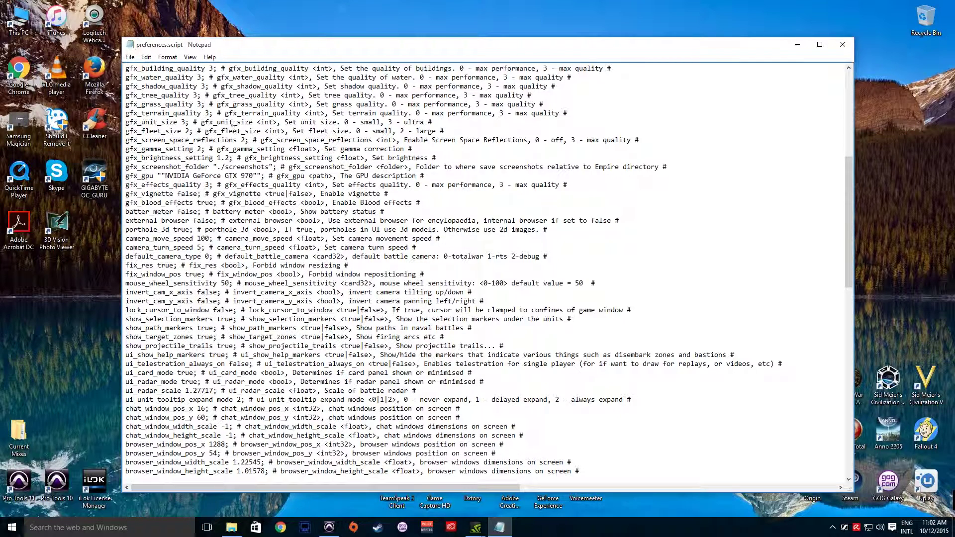
{"action": "scroll", "coordinate": [179, 215], "scroll_direction": "up", "scroll_amount": 10}
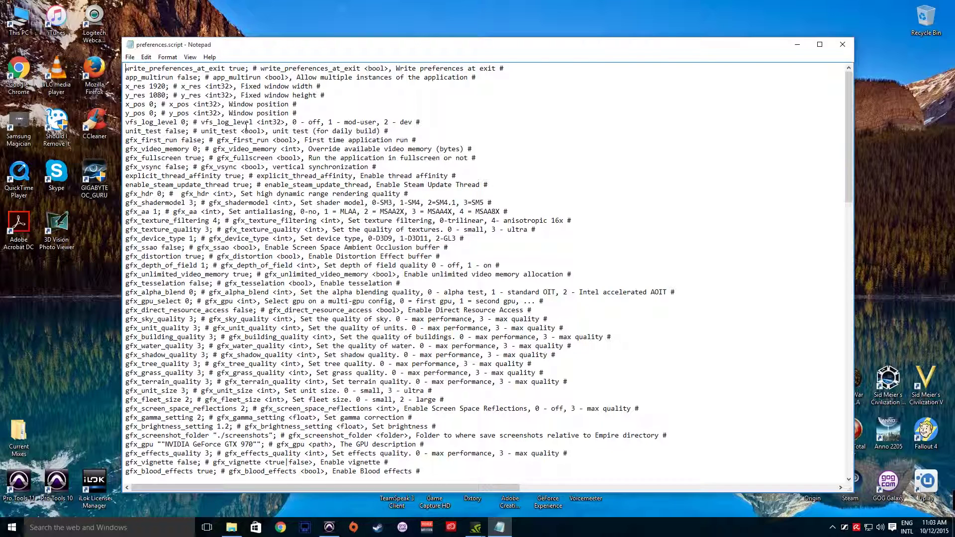
{"action": "key", "text": "ctrl+f"}
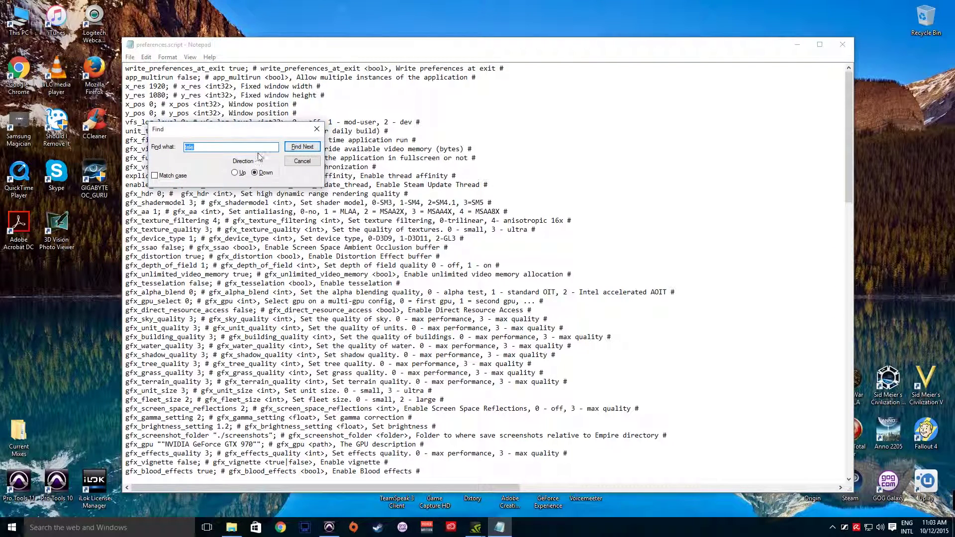
Step: Find 'tele' and bring the ui_telestration_always_on false line into view
{"action": "left_click", "coordinate": [296, 147]}
{"action": "left_click_drag", "start_coordinate": [234, 129], "coordinate": [625, 158]}
{"action": "scroll", "coordinate": [214, 294], "scroll_direction": "down", "scroll_amount": 4}
{"action": "scroll", "coordinate": [214, 294], "scroll_direction": "down", "scroll_amount": 2}
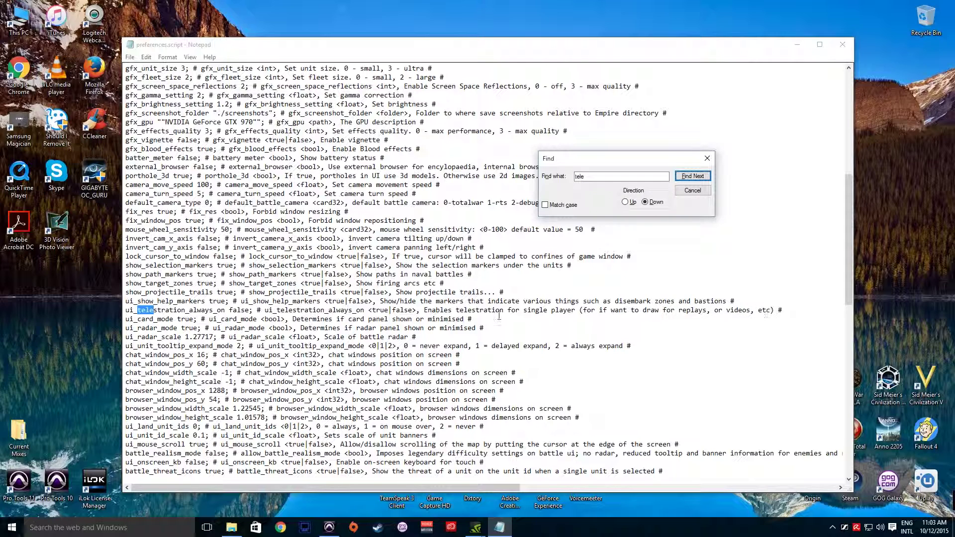
Step: Replace 'false' with 'true' for ui_telestration_always_on and cancel the Find dialog
{"action": "left_click", "coordinate": [231, 310]}
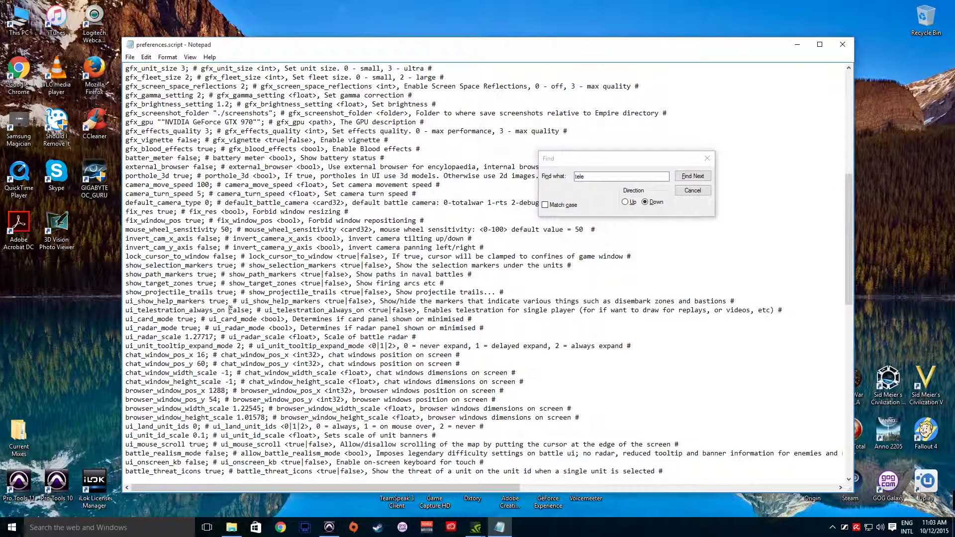
{"action": "left_click_drag", "start_coordinate": [231, 310], "coordinate": [242, 310]}
{"action": "type", "text": "true"}
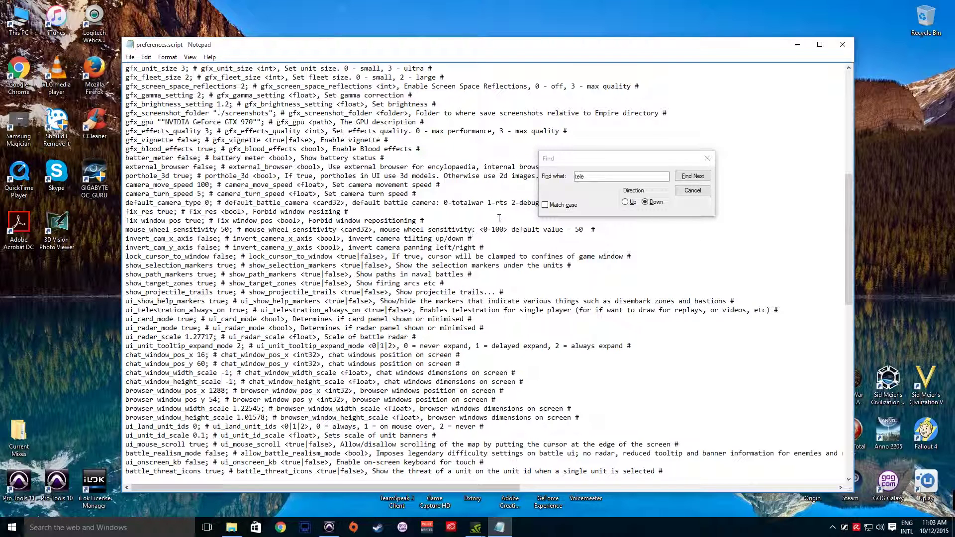
{"action": "scroll", "coordinate": [406, 275], "scroll_direction": "down", "scroll_amount": 3}
{"action": "left_click", "coordinate": [683, 192]}
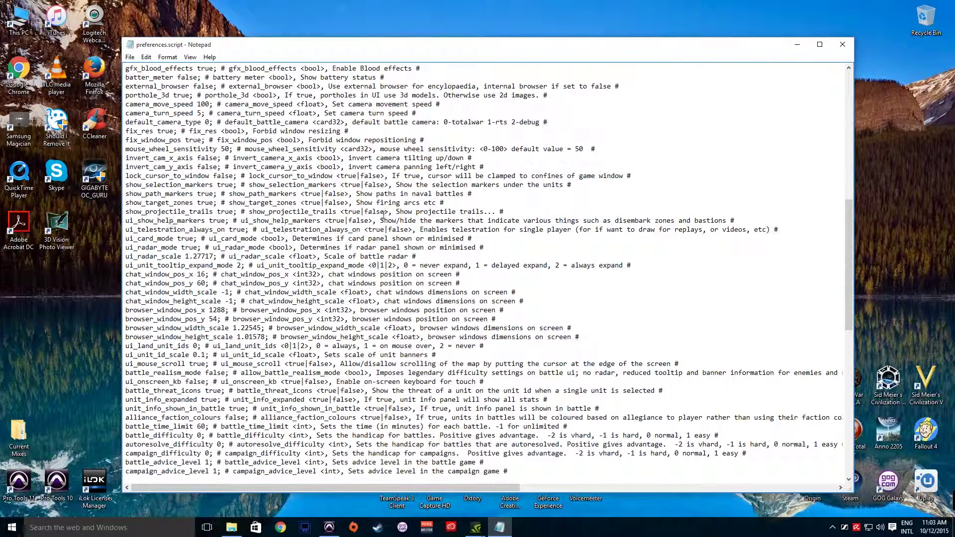
{"action": "scroll", "coordinate": [465, 260], "scroll_direction": "up", "scroll_amount": 12}
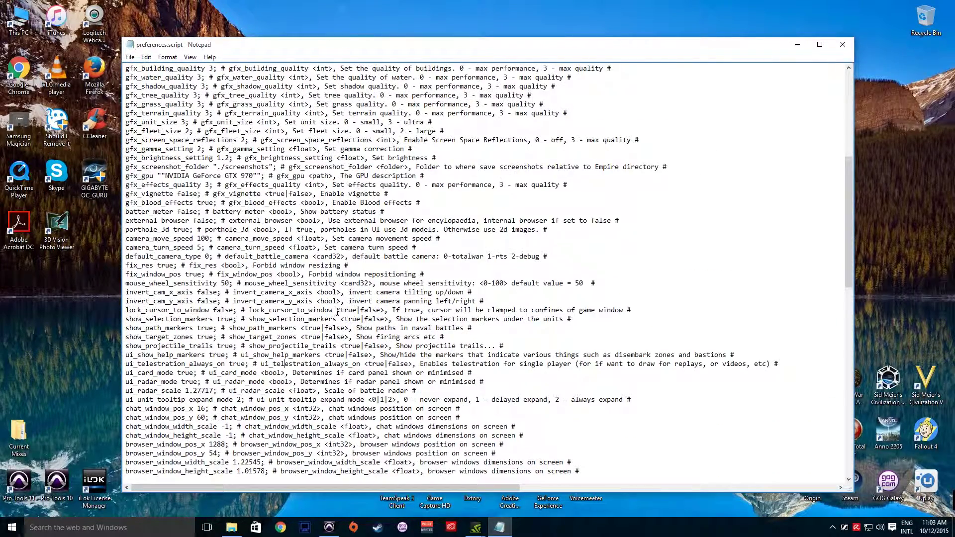
{"action": "scroll", "coordinate": [338, 302], "scroll_direction": "up", "scroll_amount": 3}
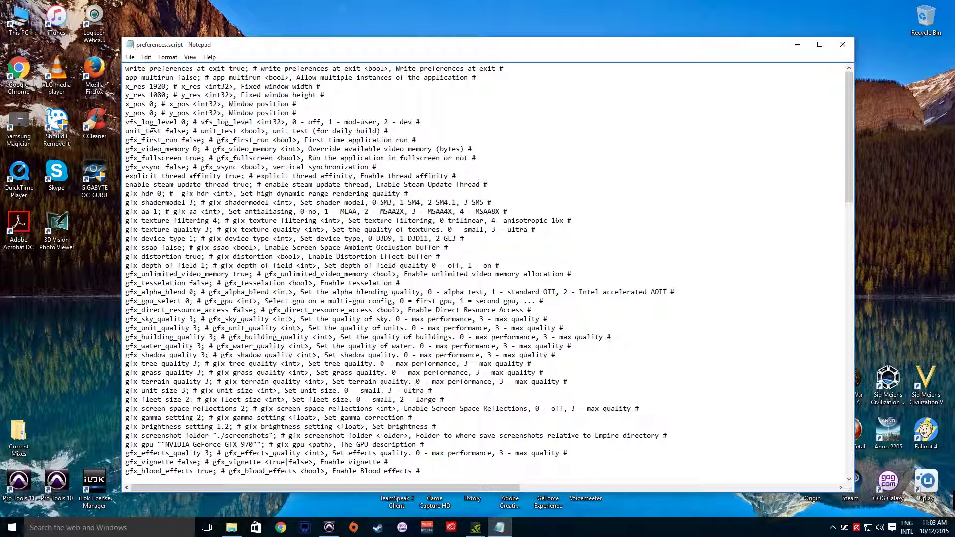
{"action": "key", "text": "ctrl+f"}
Step: Search for 'de' to locate default_camera_type and change its 0 value to 2
{"action": "type", "text": "de"}
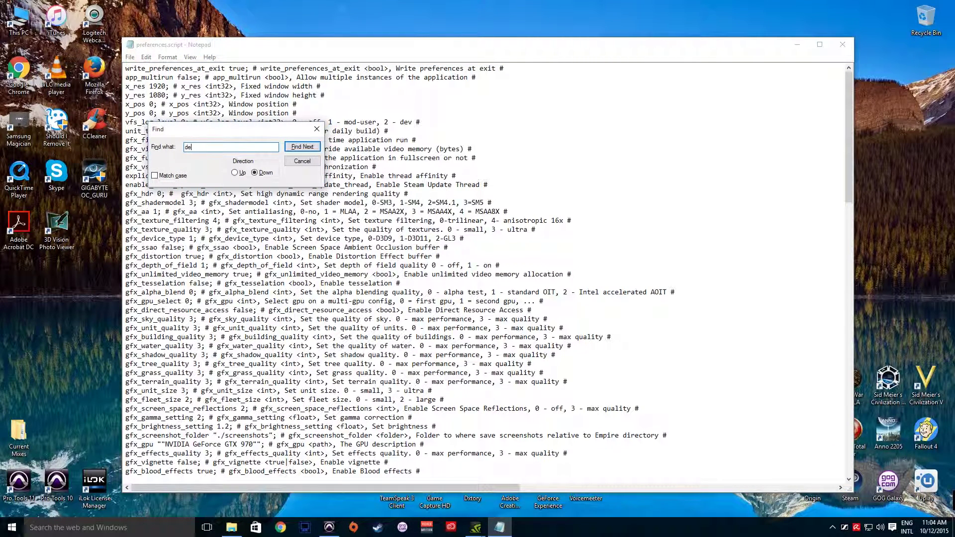
{"action": "key", "text": "Return"}
{"action": "key", "text": "Return"}
{"action": "key", "text": "Return"}
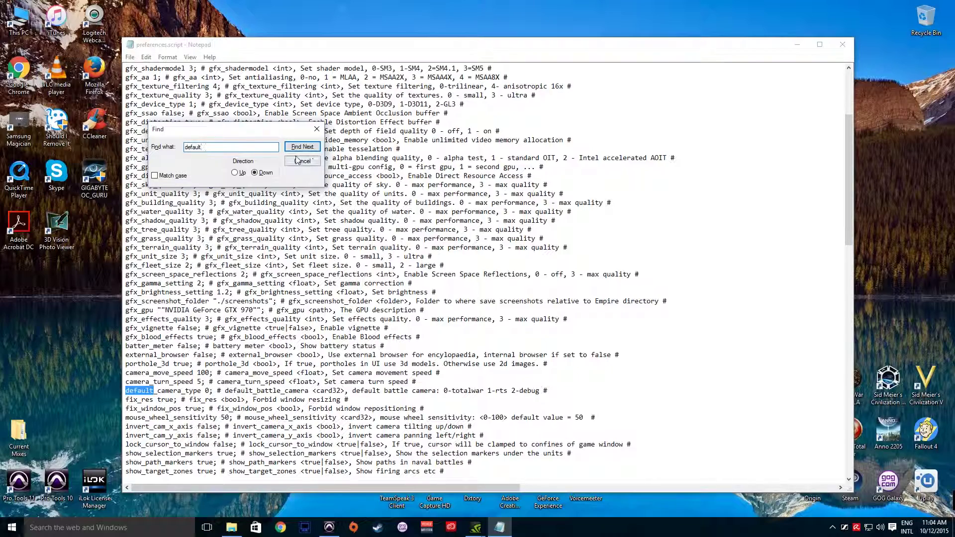
{"action": "key", "text": "Escape"}
{"action": "scroll", "coordinate": [186, 396], "scroll_direction": "down", "scroll_amount": 1}
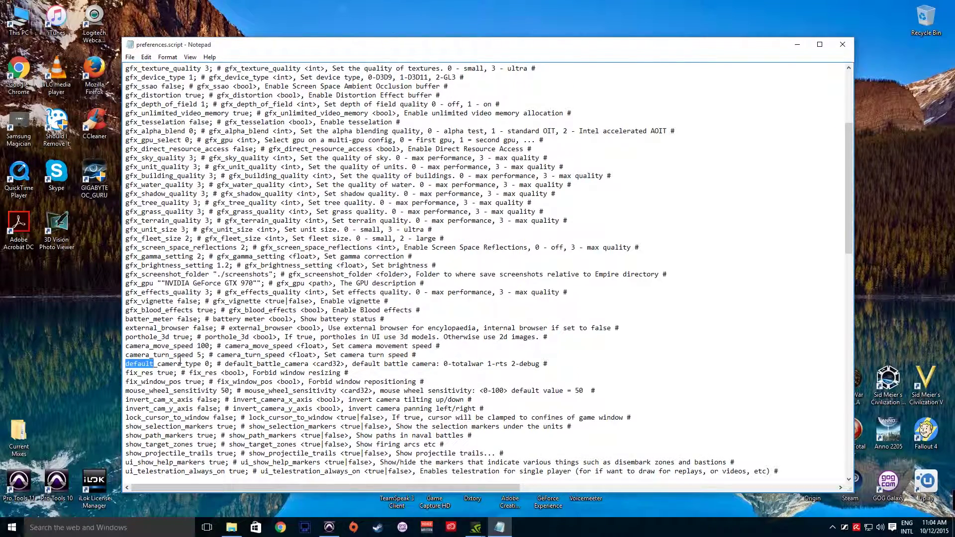
{"action": "scroll", "coordinate": [179, 360], "scroll_direction": "down", "scroll_amount": 1}
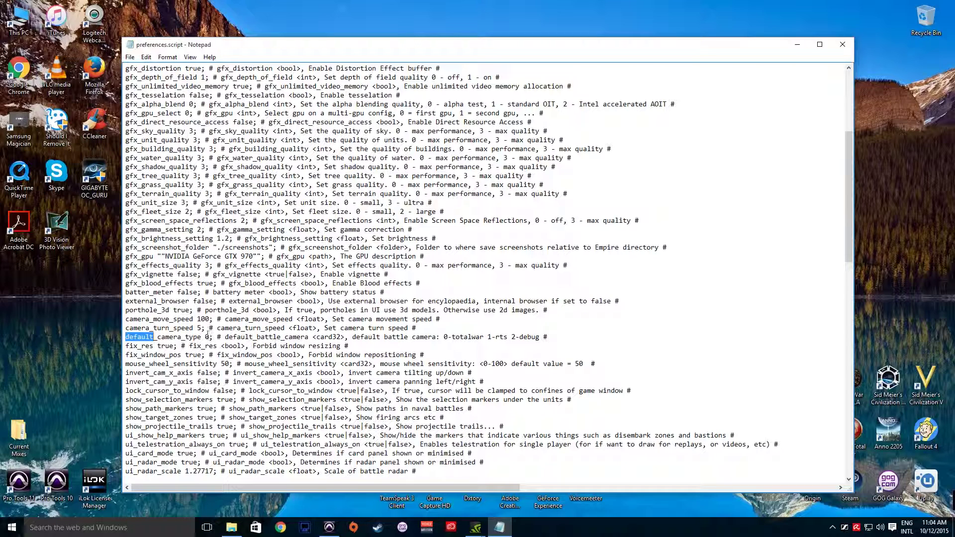
{"action": "double_click", "coordinate": [207, 336]}
{"action": "scroll", "coordinate": [214, 338], "scroll_direction": "up", "scroll_amount": 7}
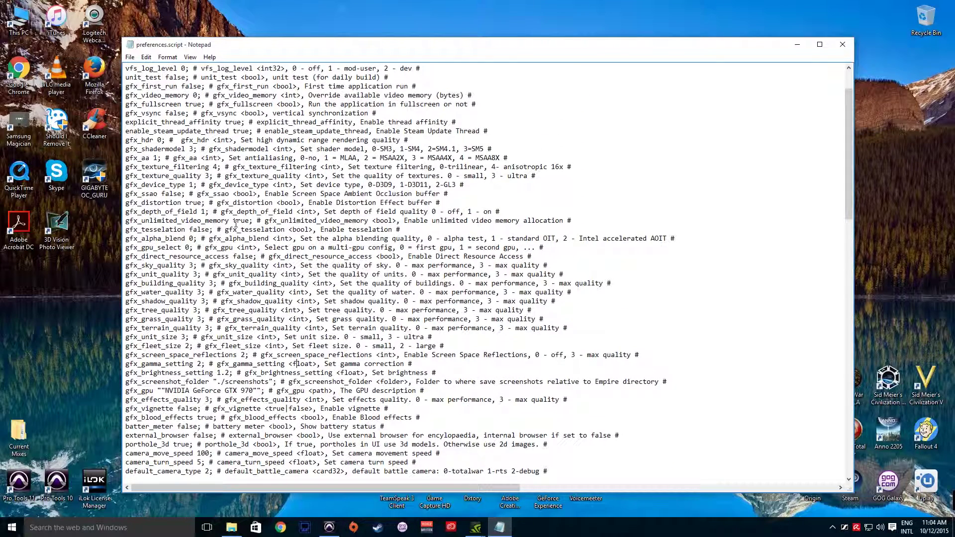
Step: Save preferences.script via File > Save, then close Notepad and the scripts folder window
{"action": "left_click", "coordinate": [130, 58]}
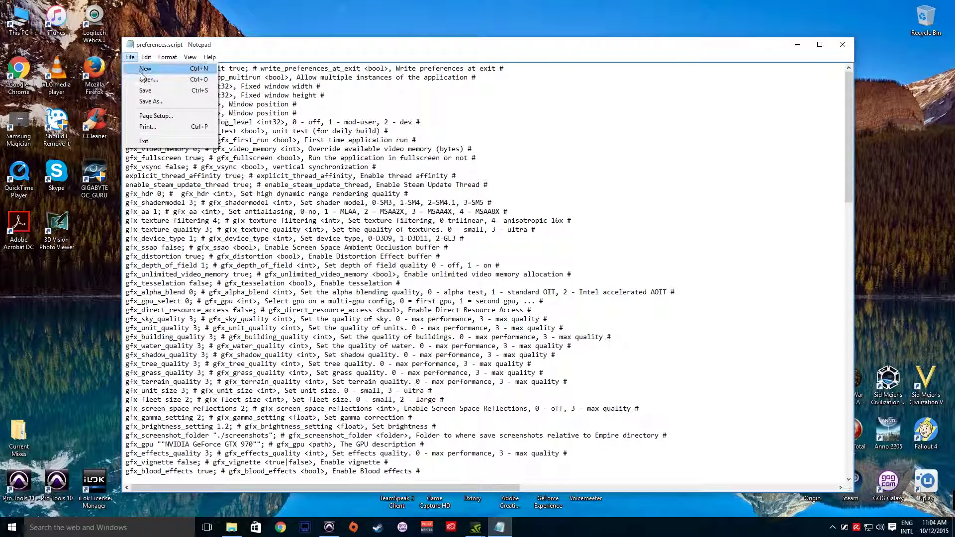
{"action": "left_click", "coordinate": [145, 90]}
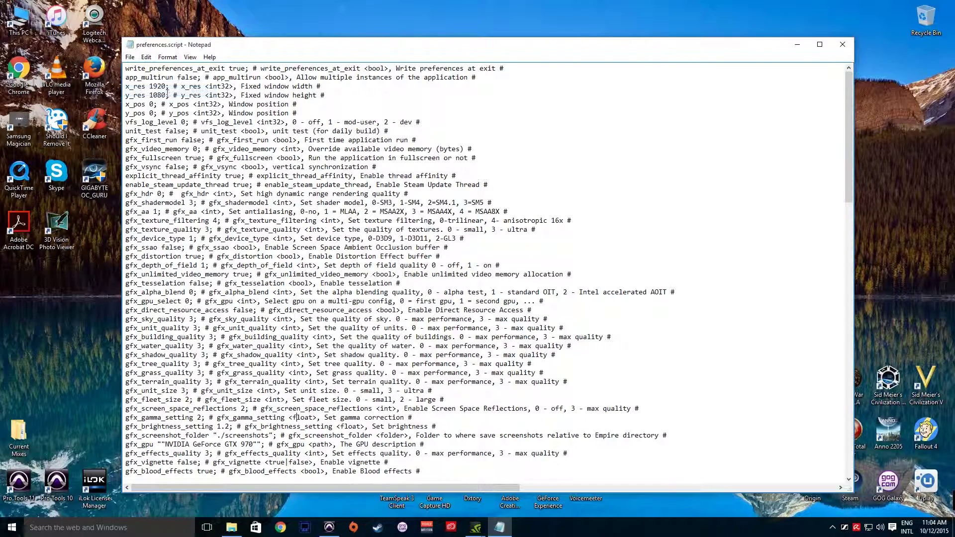
{"action": "left_click", "coordinate": [842, 44]}
{"action": "left_click", "coordinate": [638, 158]}
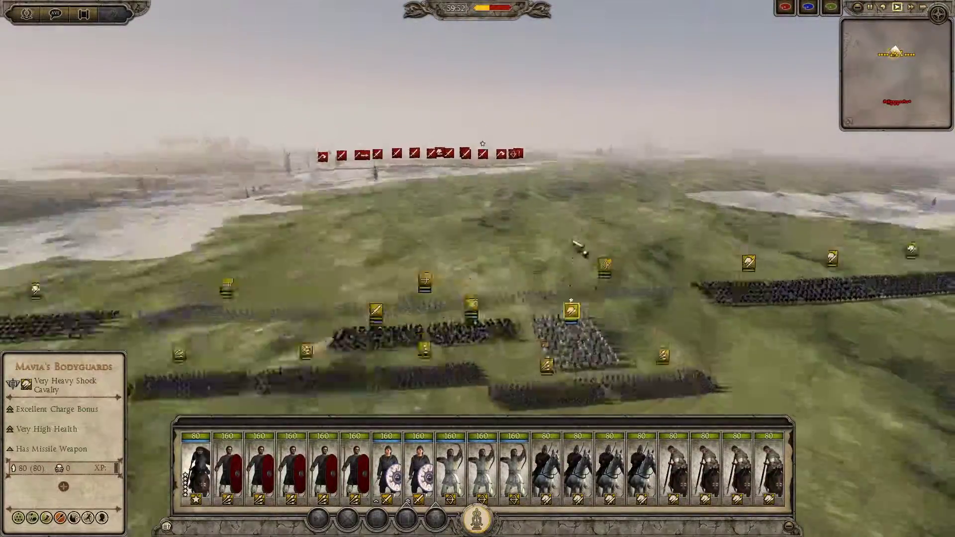
{"action": "key", "text": "s"}
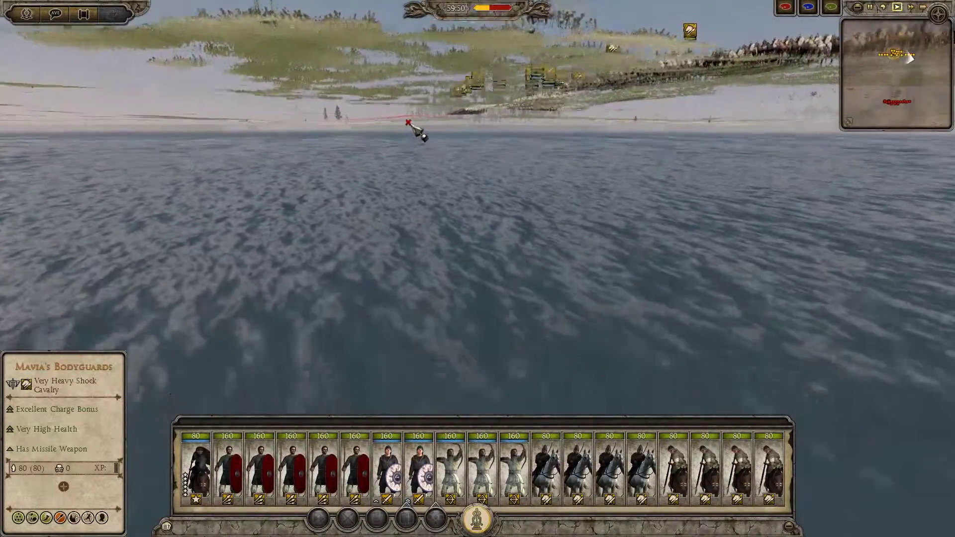
{"action": "left_click_drag", "start_coordinate": [408, 122], "coordinate": [427, 248]}
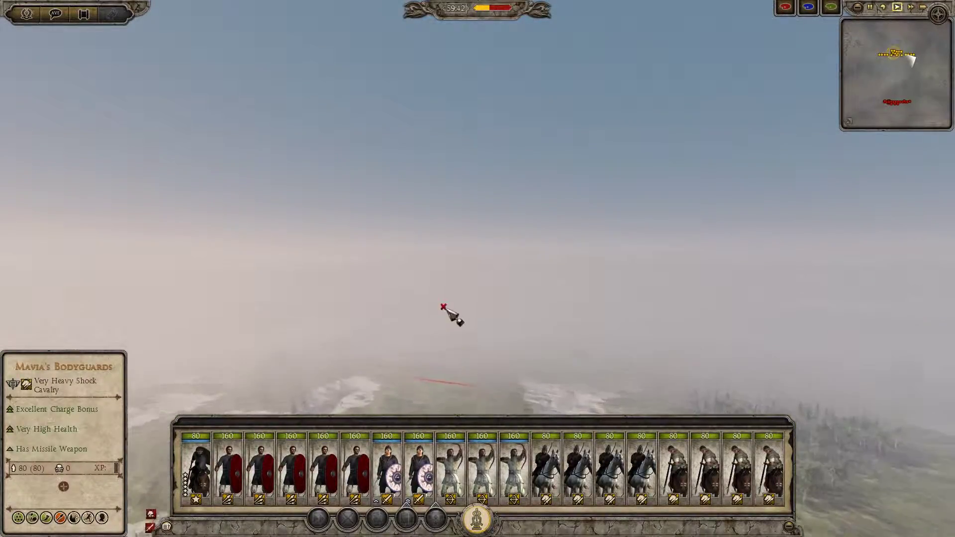
{"action": "scroll", "coordinate": [452, 314], "scroll_direction": "down", "scroll_amount": 10}
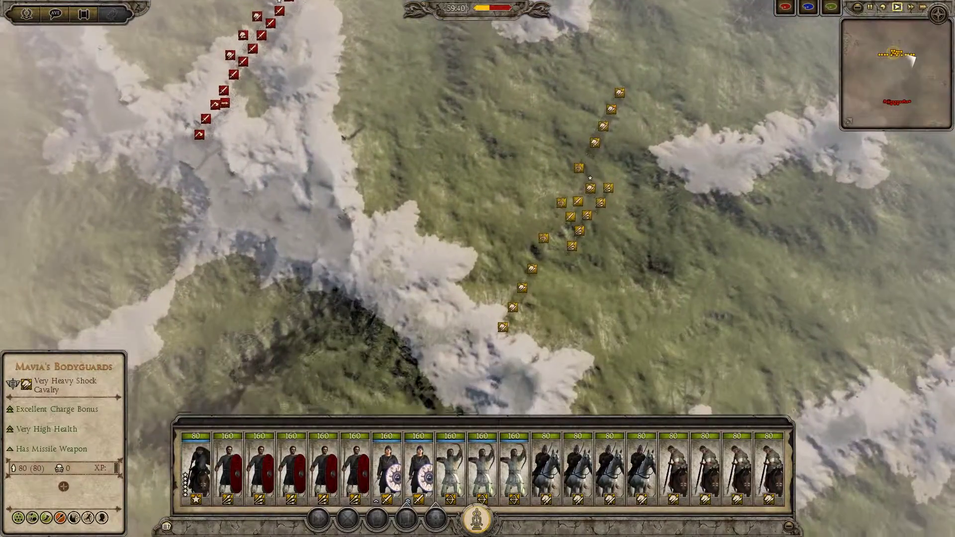
{"action": "key", "text": "Tab"}
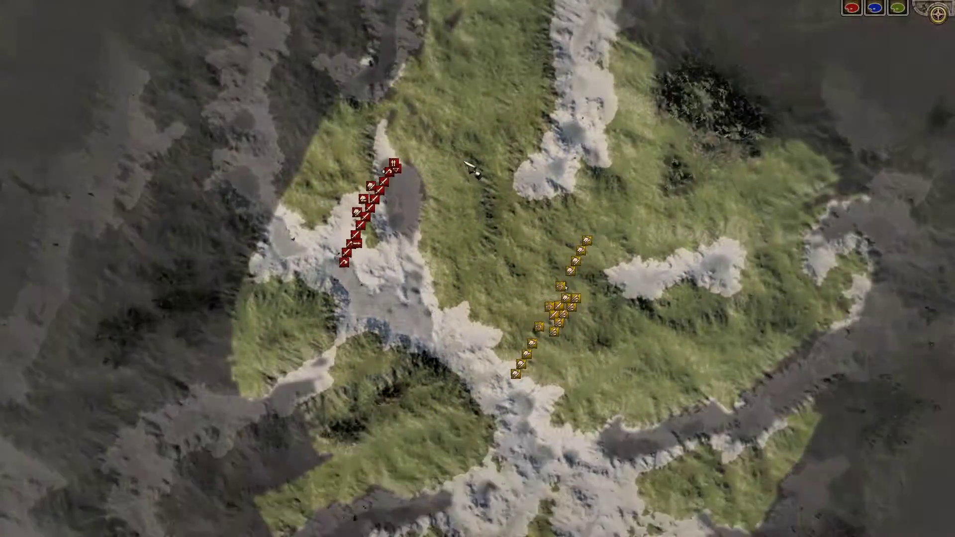
{"action": "key", "text": "Tab"}
{"action": "scroll", "coordinate": [486, 178], "scroll_direction": "up", "scroll_amount": 5}
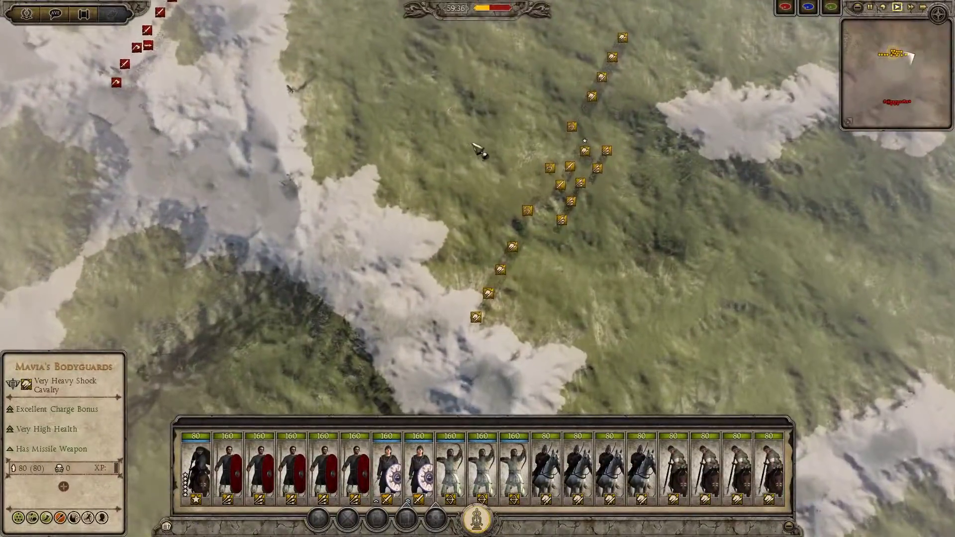
{"action": "scroll", "coordinate": [478, 224], "scroll_direction": "up", "scroll_amount": 10}
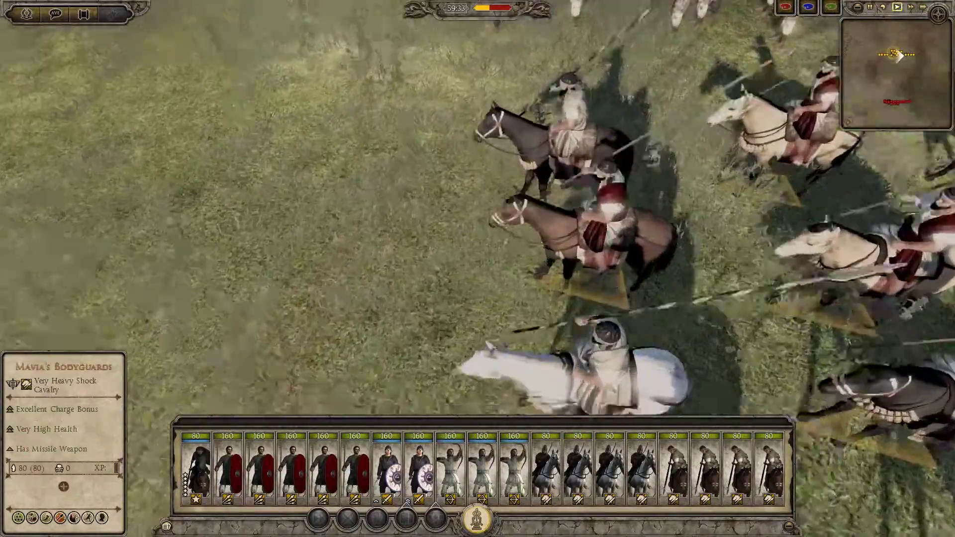
{"action": "scroll", "coordinate": [478, 224], "scroll_direction": "up", "scroll_amount": 5}
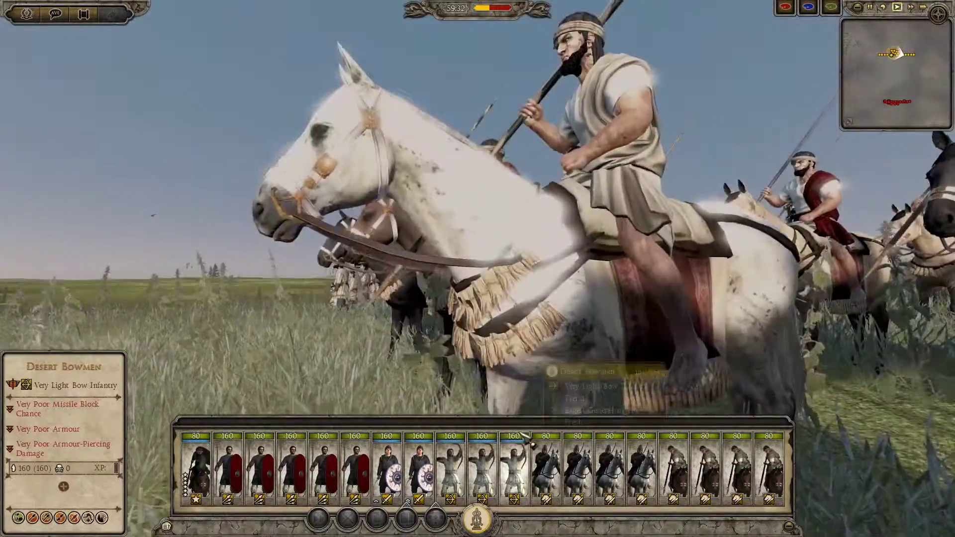
{"action": "key", "text": "d"}
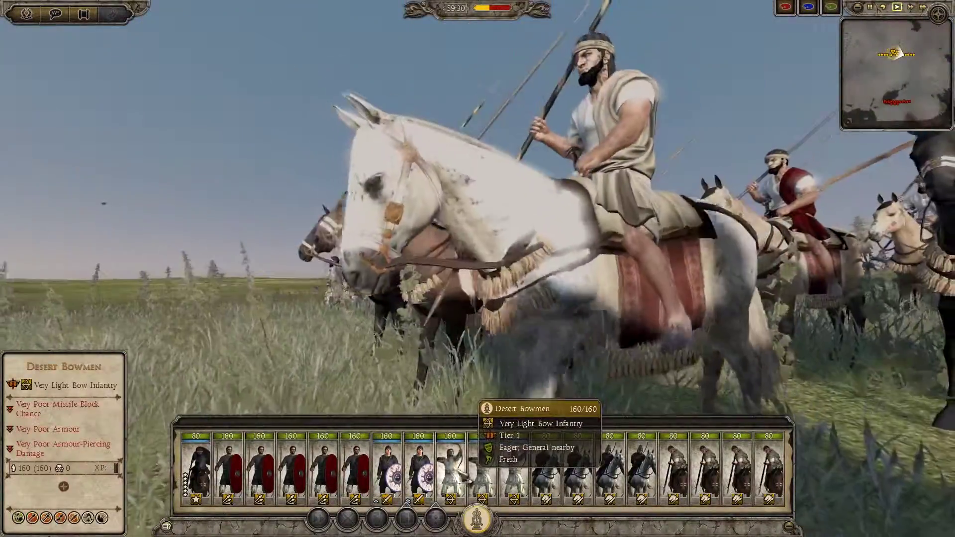
{"action": "scroll", "coordinate": [478, 224], "scroll_direction": "down", "scroll_amount": 2}
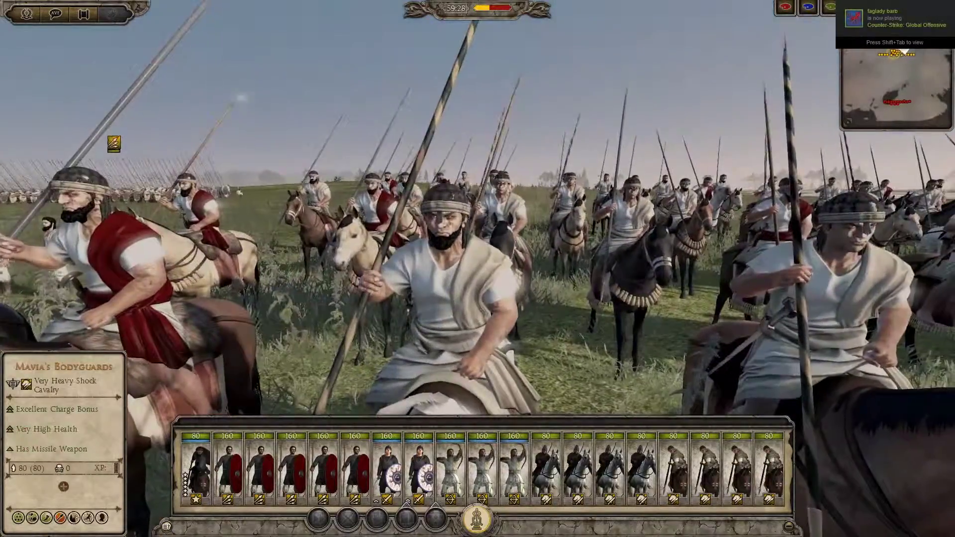
{"action": "scroll", "coordinate": [496, 271], "scroll_direction": "down", "scroll_amount": 3}
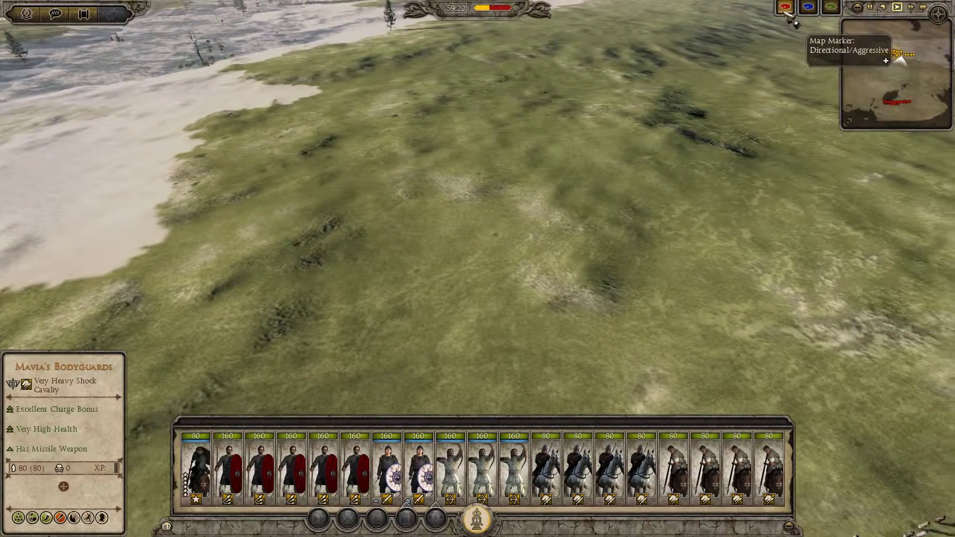
Step: Draw three red arrows across the grass toward the enemy while moving the camera
{"action": "scroll", "coordinate": [736, 218], "scroll_direction": "down", "scroll_amount": 3}
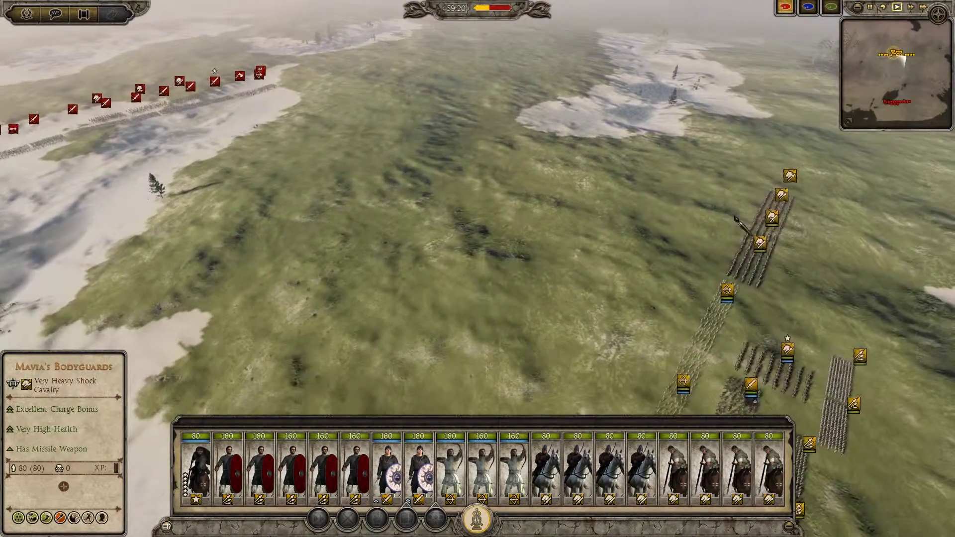
{"action": "left_click_drag", "start_coordinate": [541, 179], "coordinate": [492, 173]}
{"action": "key", "text": "w"}
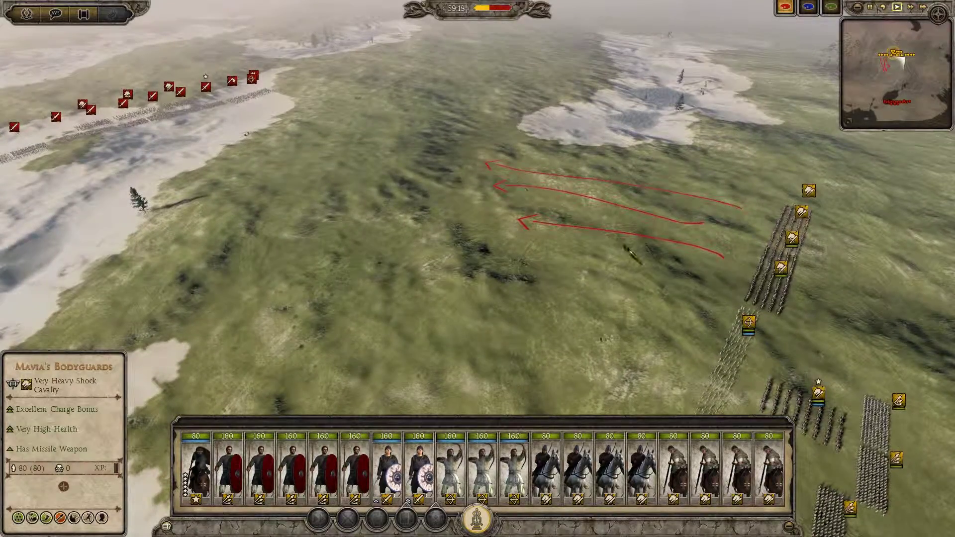
{"action": "key", "text": "s"}
{"action": "key", "text": "a"}
{"action": "left_click_drag", "start_coordinate": [761, 217], "coordinate": [587, 192]}
{"action": "left_click_drag", "start_coordinate": [761, 253], "coordinate": [611, 234]}
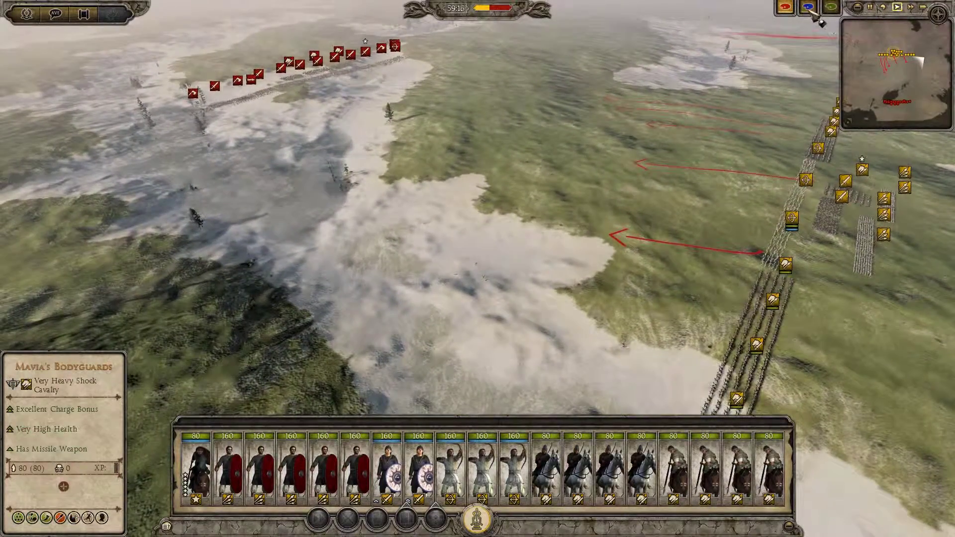
{"action": "key", "text": "s"}
{"action": "key", "text": "d"}
Step: Switch to blue and draw two long lines across the field
{"action": "left_click", "coordinate": [808, 7]}
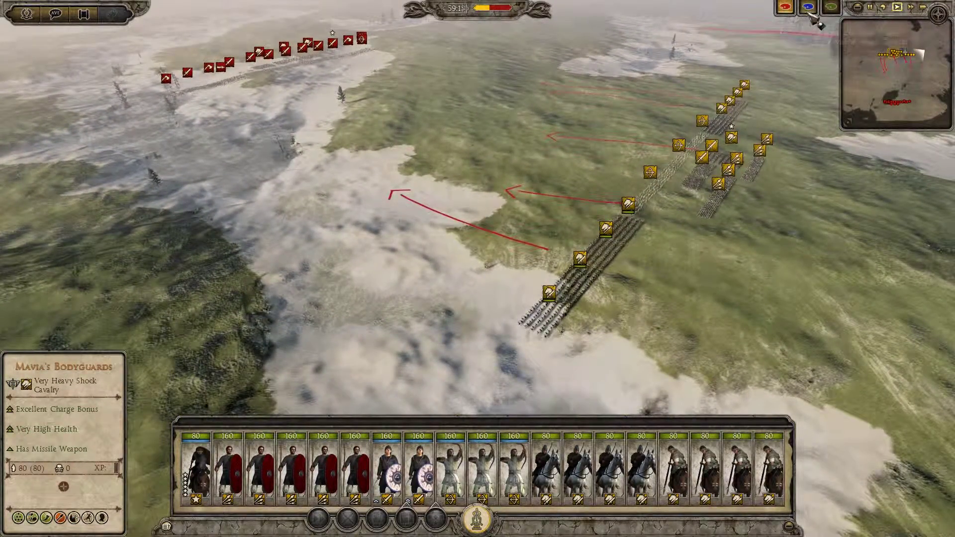
{"action": "key", "text": "d"}
{"action": "key", "text": "w"}
{"action": "left_click_drag", "start_coordinate": [614, 188], "coordinate": [499, 279]}
{"action": "key", "text": "w"}
{"action": "left_click_drag", "start_coordinate": [547, 175], "coordinate": [413, 298]}
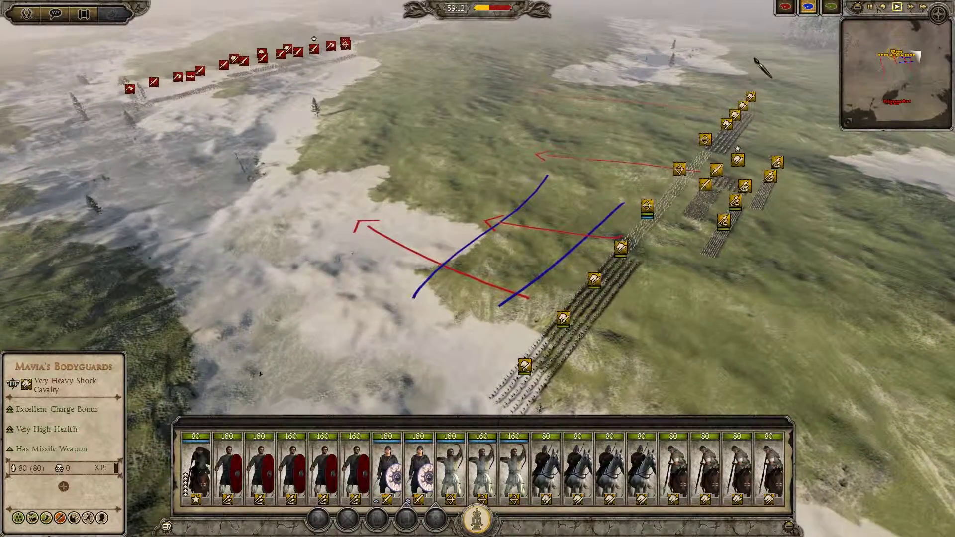
Step: Switch to green, draw lines along the army's front and across the field, then stop drawing
{"action": "left_click", "coordinate": [836, 7]}
{"action": "key", "text": "d"}
{"action": "key", "text": "w"}
{"action": "mouse_move", "coordinate": [688, 165]}
{"action": "left_mouse_down"}
{"action": "mouse_move", "coordinate": [572, 273]}
{"action": "mouse_move", "coordinate": [527, 329]}
{"action": "mouse_move", "coordinate": [545, 339]}
{"action": "left_mouse_up"}
{"action": "key", "text": "w"}
{"action": "key", "text": "a"}
{"action": "mouse_move", "coordinate": [484, 187]}
{"action": "left_mouse_down"}
{"action": "mouse_move", "coordinate": [336, 300]}
{"action": "mouse_move", "coordinate": [318, 292]}
{"action": "mouse_move", "coordinate": [481, 204]}
{"action": "mouse_move", "coordinate": [497, 209]}
{"action": "left_mouse_up"}
{"action": "key", "text": "w"}
{"action": "left_click_drag", "start_coordinate": [399, 185], "coordinate": [168, 317]}
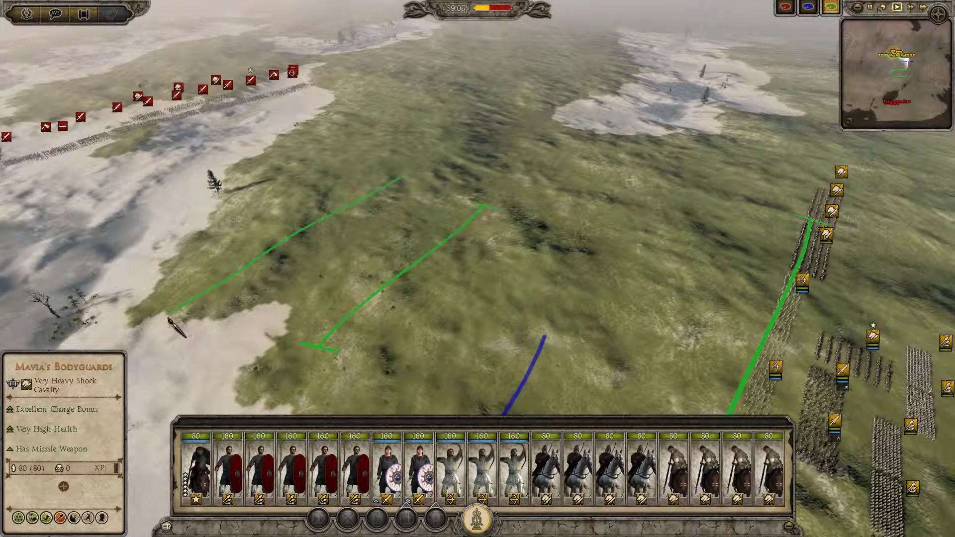
{"action": "key", "text": "a"}
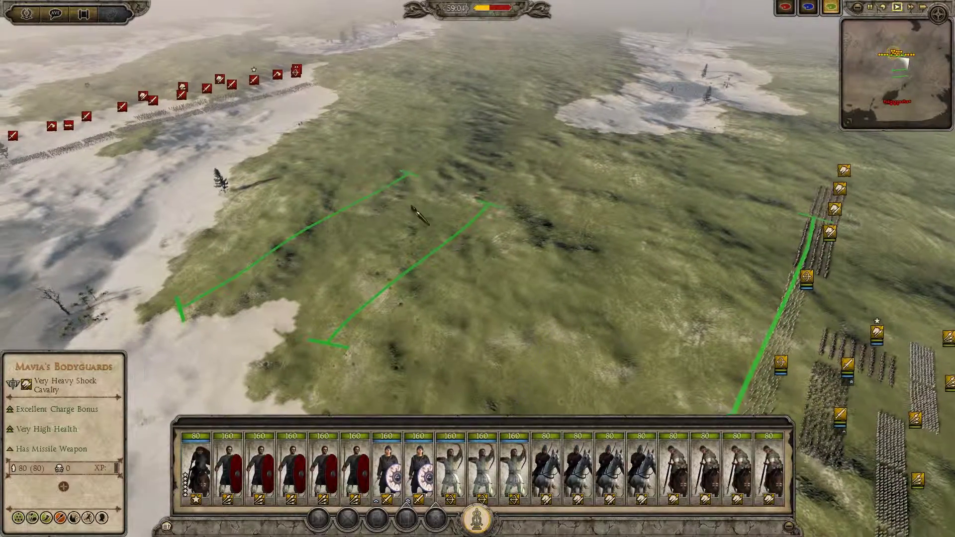
{"action": "key", "text": "s"}
{"action": "right_click", "coordinate": [454, 261]}
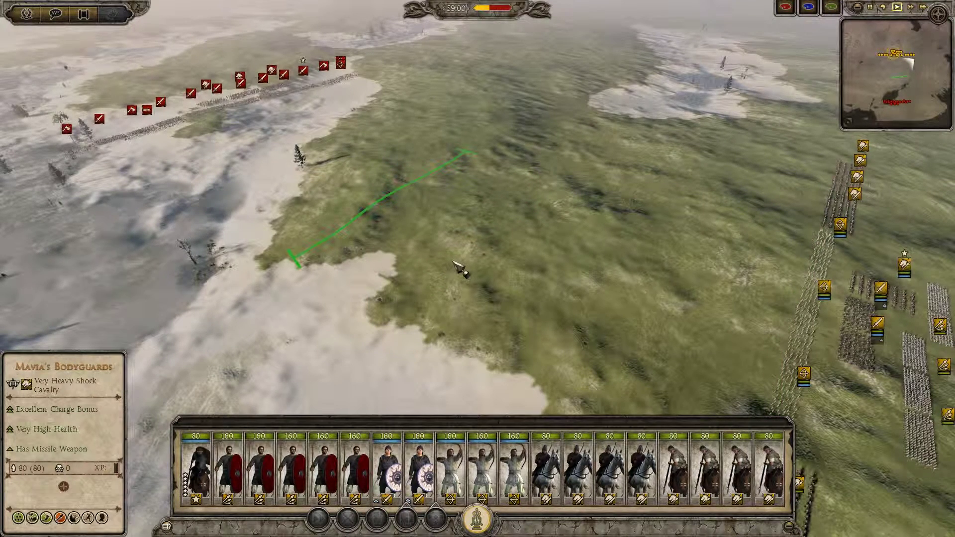